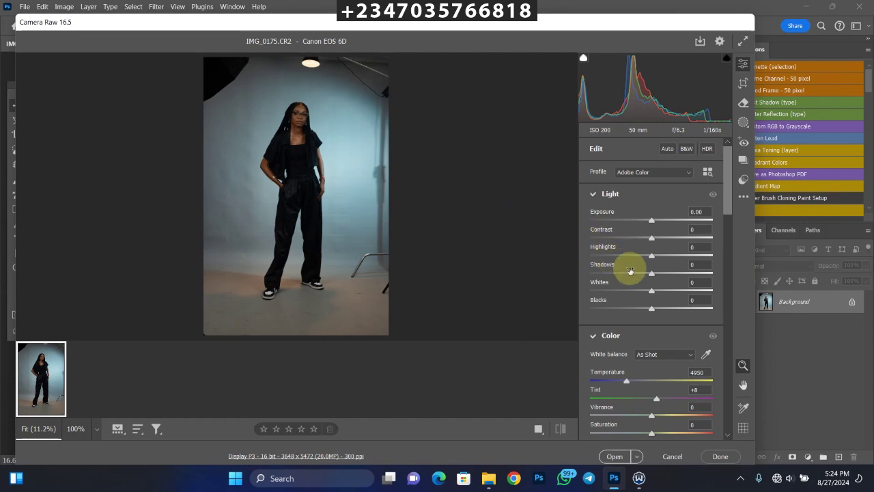
# Adjust the photo's light: Highlights -1, Shadows +23, Exposure +0.15 and Contrast +13
pyautogui.click(649, 256)
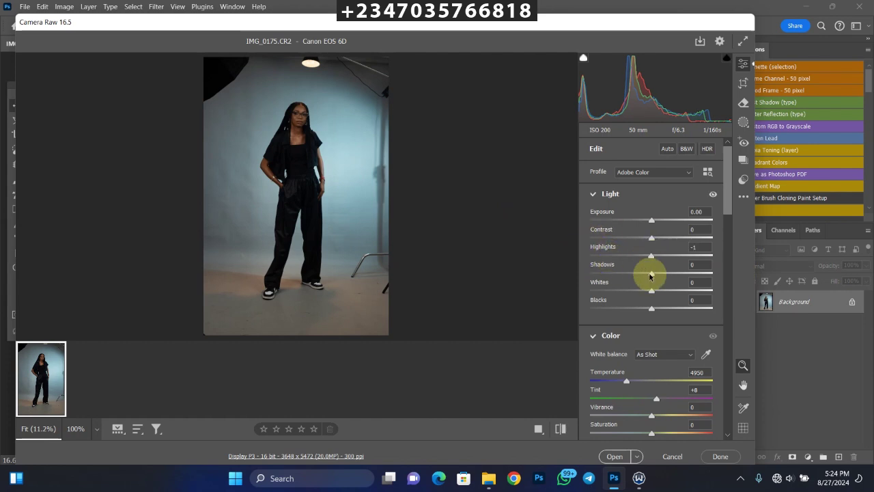
pyautogui.moveTo(655, 273); pyautogui.dragTo(667, 273)
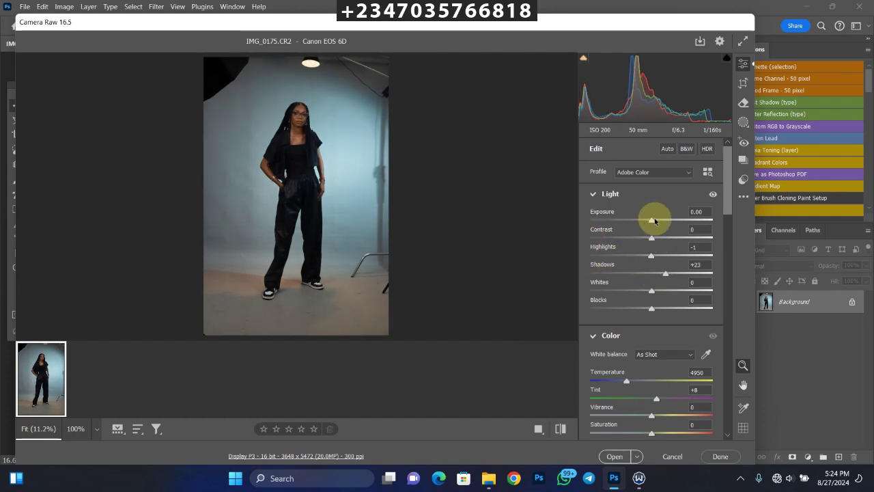
pyautogui.moveTo(656, 222); pyautogui.dragTo(659, 238)
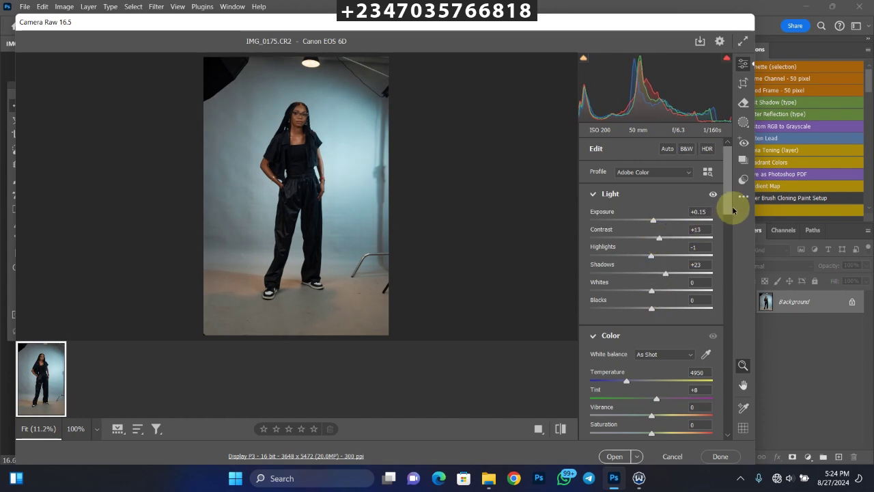
# Brighten the skin tones by raising the Oranges luminance in the Color Mixer to about +29
pyautogui.moveTo(728, 209); pyautogui.dragTo(727, 257)
pyautogui.scroll(-8, 714, 300)
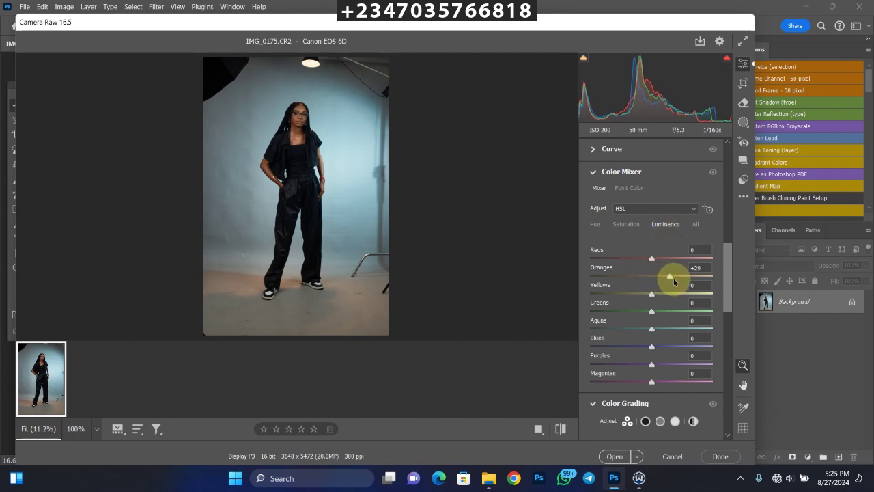
pyautogui.moveTo(673, 280); pyautogui.dragTo(675, 277)
# Set the Color Mixer saturation to Aquas +37 and Blues +24, and open the developed photo for editing
pyautogui.click(634, 226)
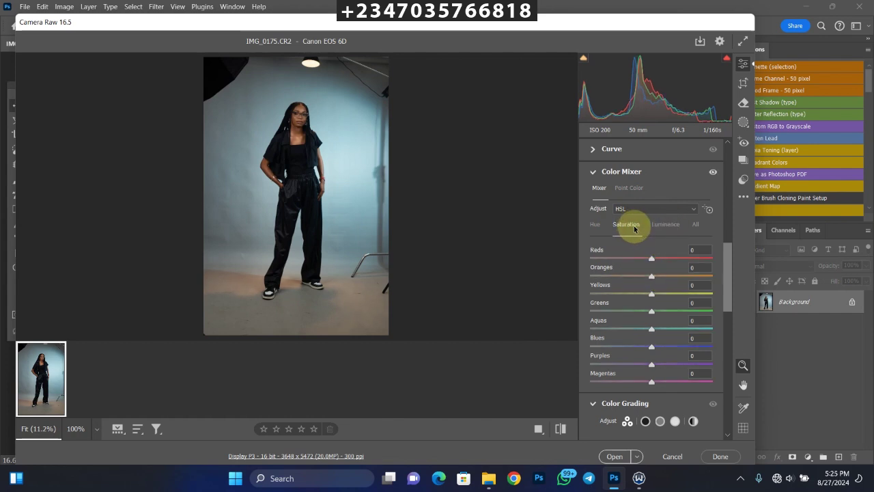
pyautogui.moveTo(652, 328); pyautogui.dragTo(660, 346)
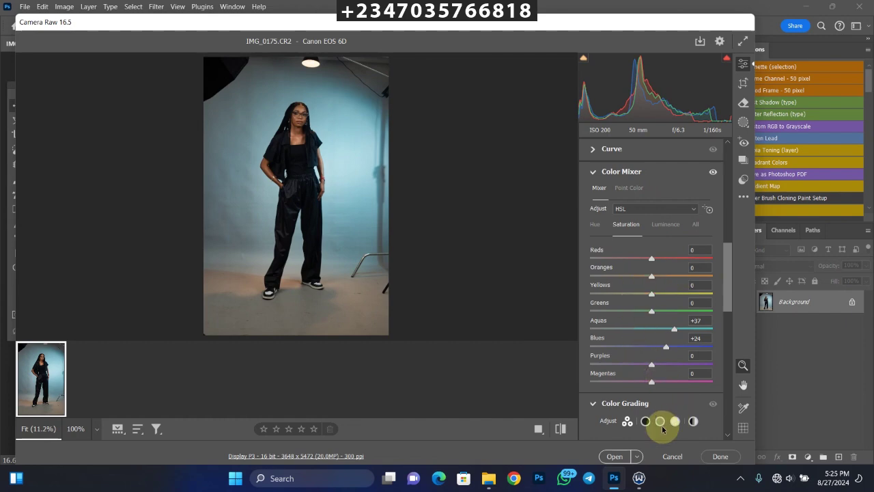
pyautogui.click(614, 456)
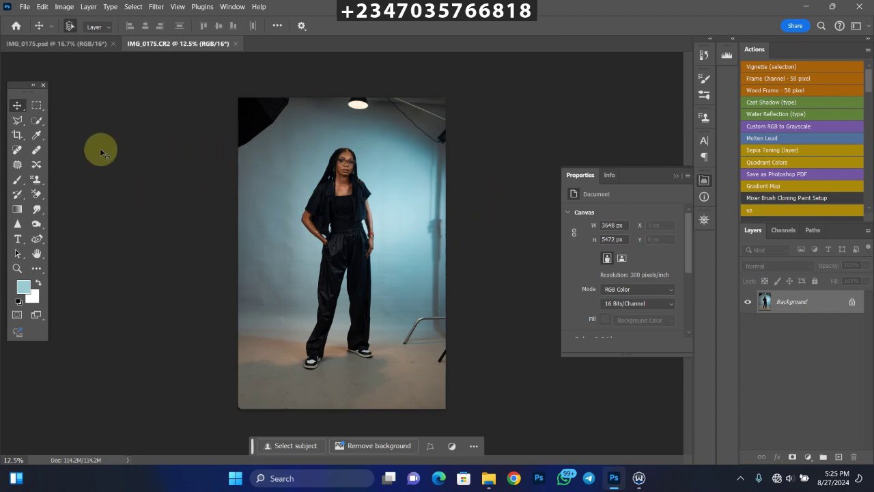
# Crop the photo at a 4:5 ratio, extending the canvas beyond both sides to about 4286 × 5359 px
pyautogui.click(17, 136)
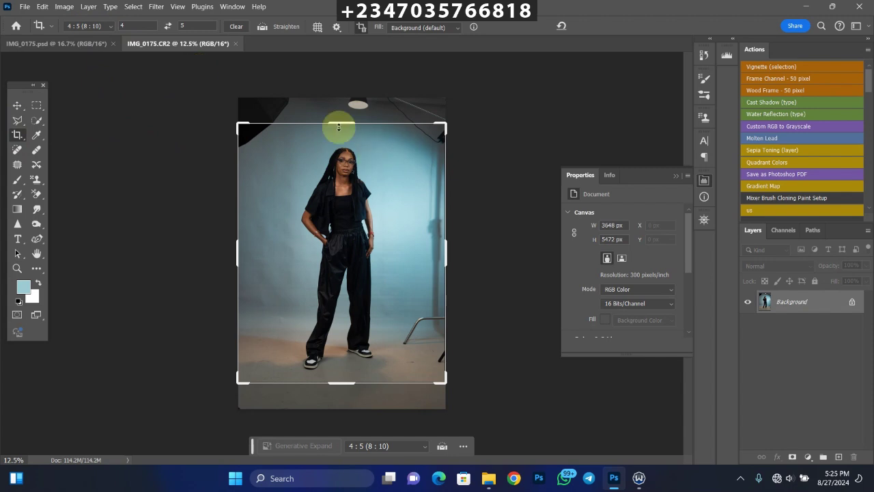
pyautogui.moveTo(338, 121); pyautogui.dragTo(341, 111)
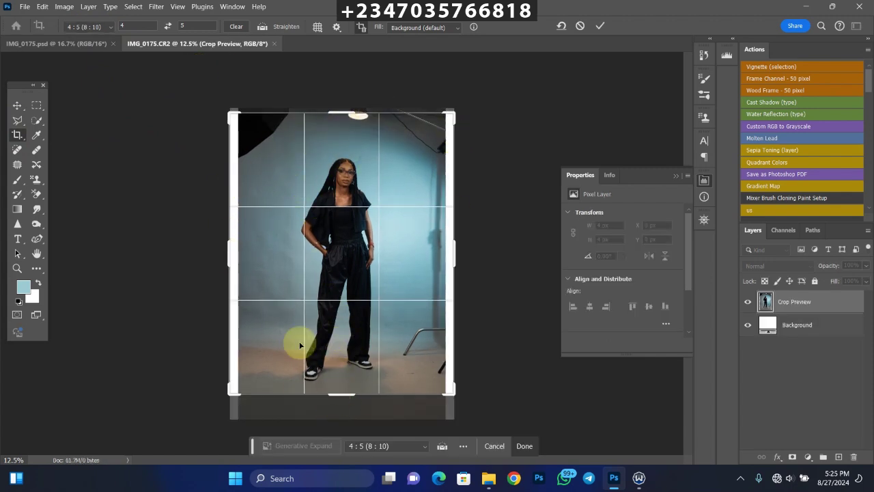
pyautogui.moveTo(344, 400); pyautogui.dragTo(341, 401)
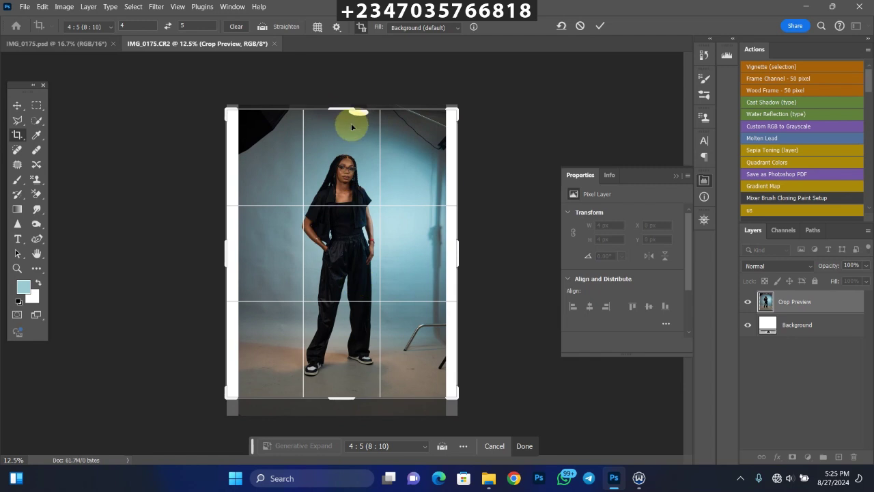
pyautogui.moveTo(351, 108); pyautogui.dragTo(349, 99)
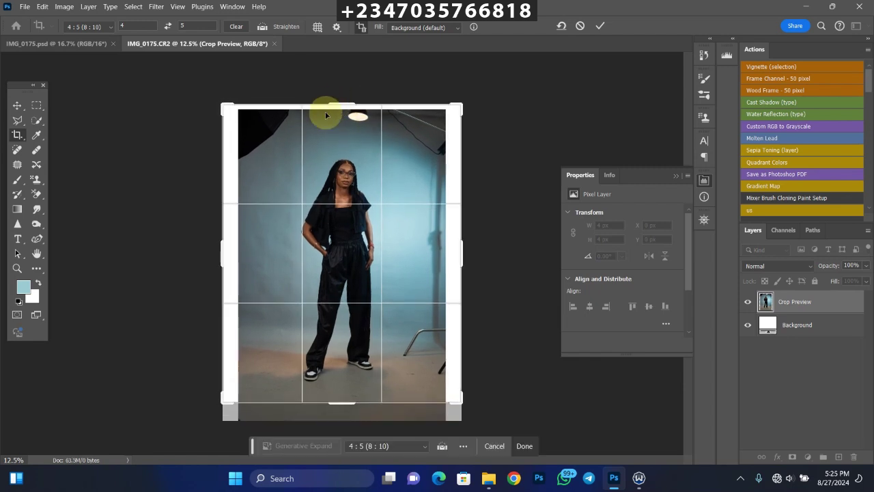
pyautogui.moveTo(353, 242)
pyautogui.mouseDown()
pyautogui.moveTo(347, 238)
pyautogui.moveTo(357, 221)
pyautogui.moveTo(359, 231)
pyautogui.mouseUp()
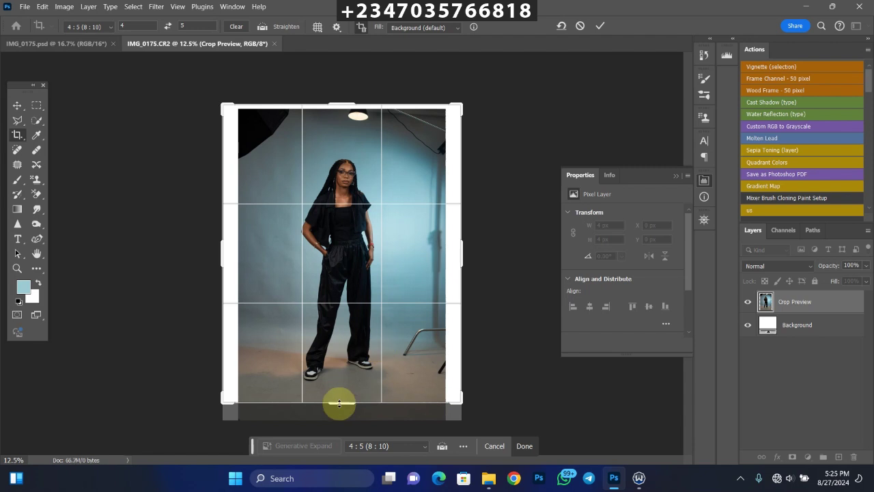
pyautogui.moveTo(339, 406); pyautogui.dragTo(343, 406)
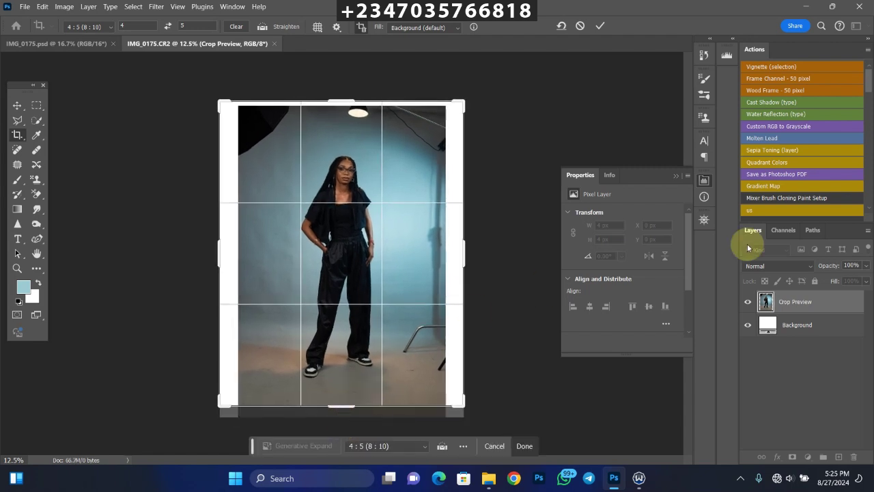
pyautogui.press('Return')
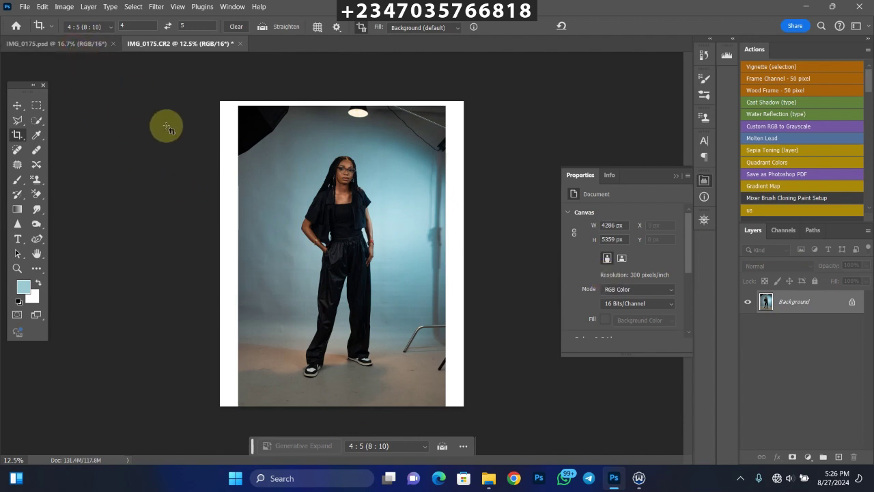
# In the IMG_0175.psd document, duplicate the Background layer and name the copy "subject"
pyautogui.click(91, 43)
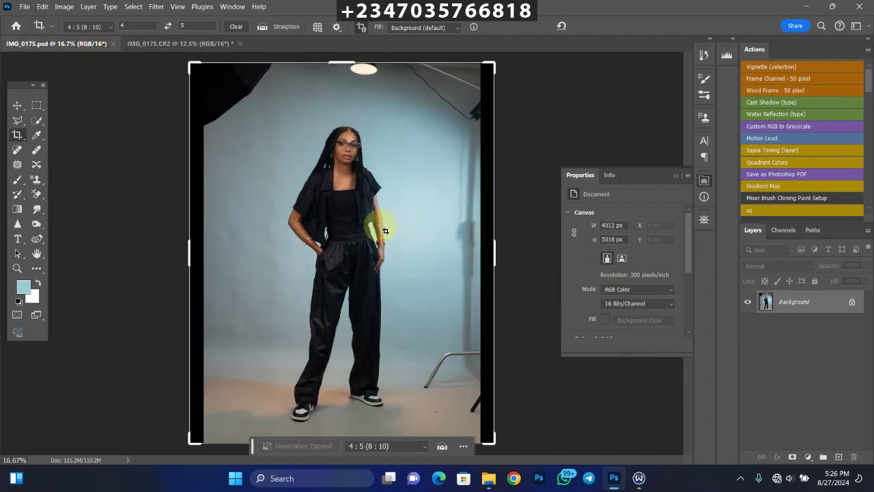
pyautogui.hotkey('ctrl', '-')
pyautogui.hotkey('ctrl', '-')
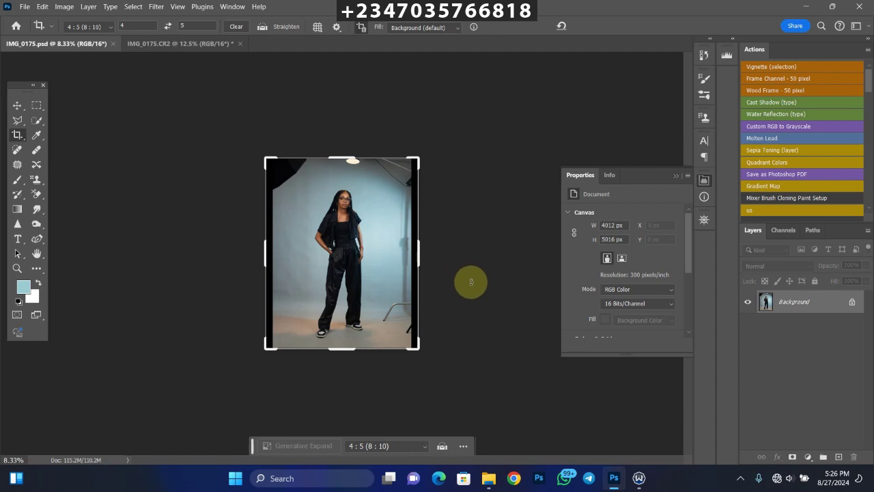
pyautogui.hotkey('ctrl', 'j')
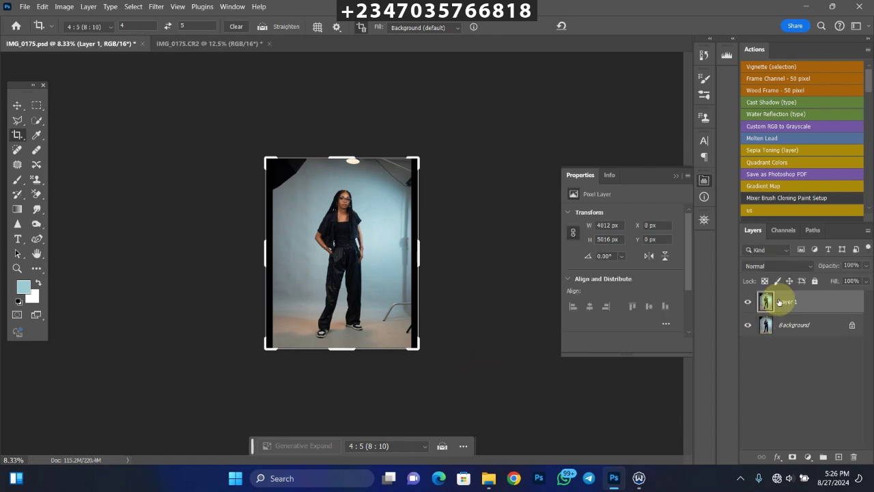
pyautogui.doubleClick(787, 302)
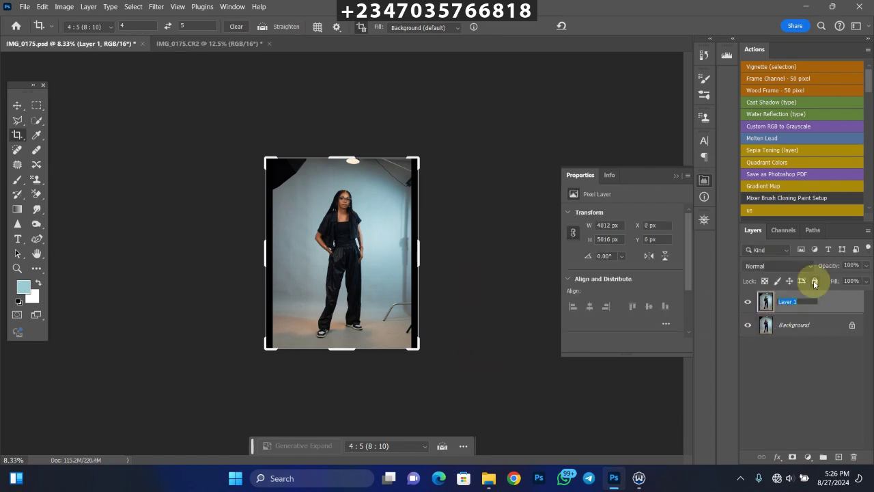
pyautogui.write('sub')
pyautogui.write('btle')
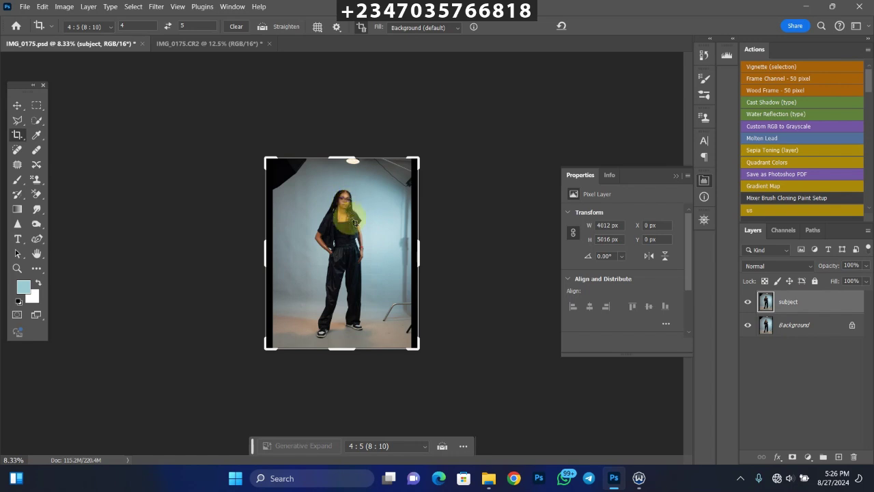
# Select the woman on the subject layer automatically with Select Subject
pyautogui.click(38, 122)
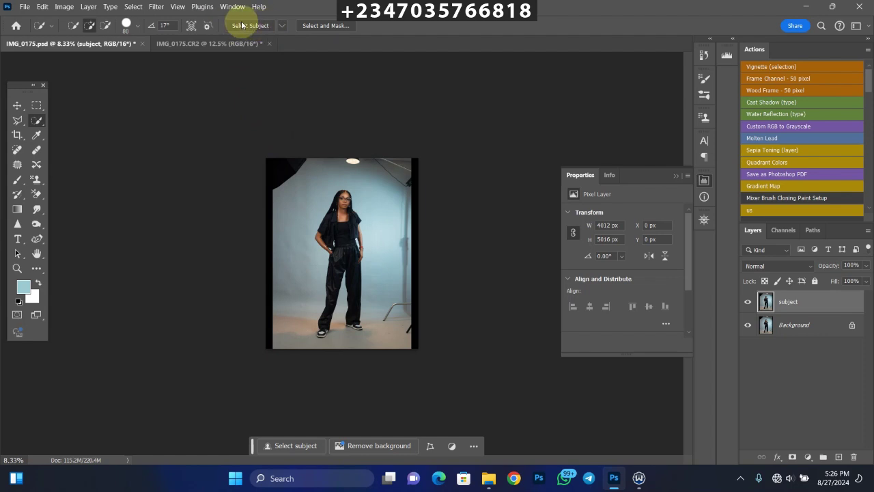
pyautogui.click(264, 28)
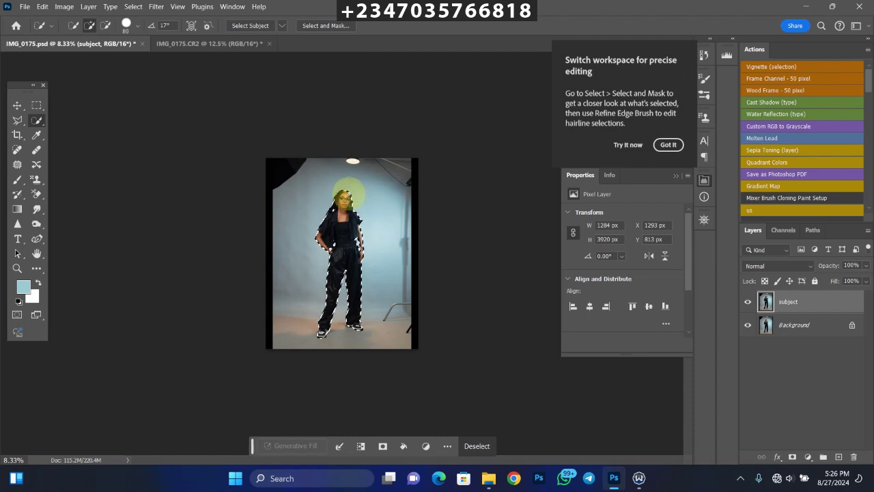
# Add the missed outer sole edge at the toe of the front shoe to the selection with the Polygonal Lasso
pyautogui.scroll(3, 343, 209)
pyautogui.scroll(2, 354, 204)
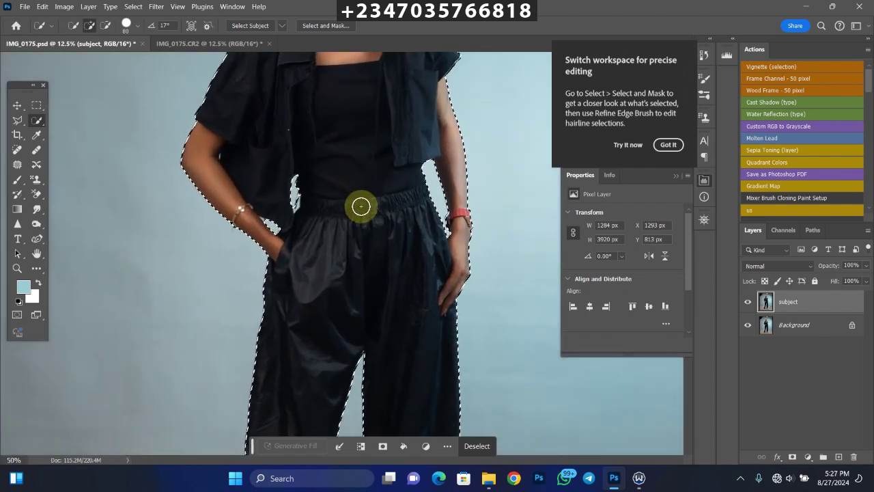
pyautogui.moveTo(381, 366); pyautogui.dragTo(369, 207)
pyautogui.moveTo(377, 289); pyautogui.dragTo(379, 160)
pyautogui.scroll(1, 275, 280)
pyautogui.moveTo(247, 309); pyautogui.dragTo(325, 186)
pyautogui.scroll(1, 273, 316)
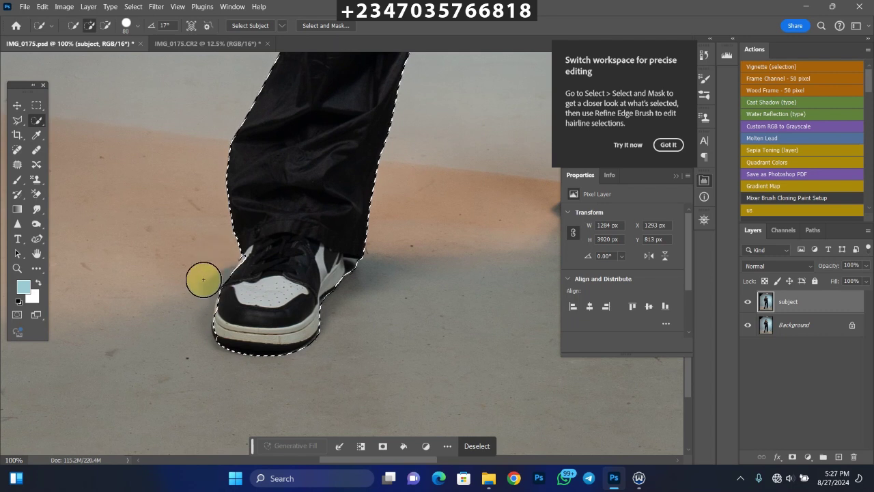
pyautogui.click(18, 121)
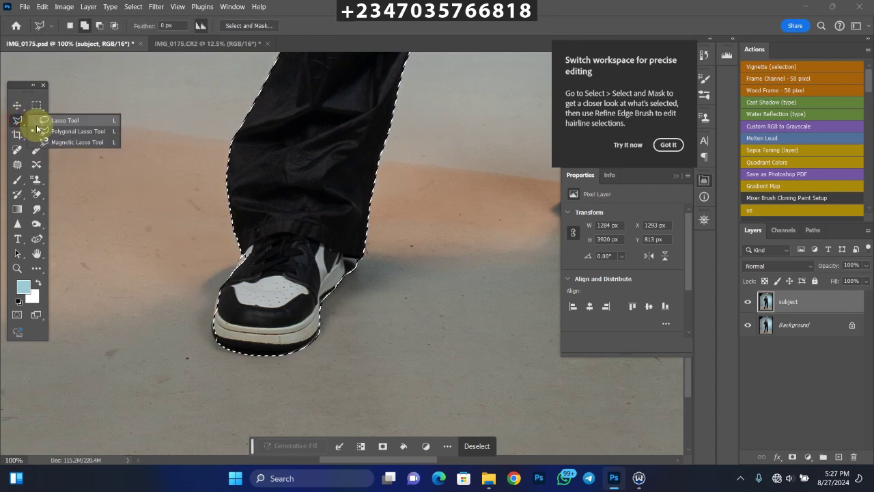
pyautogui.click(63, 120)
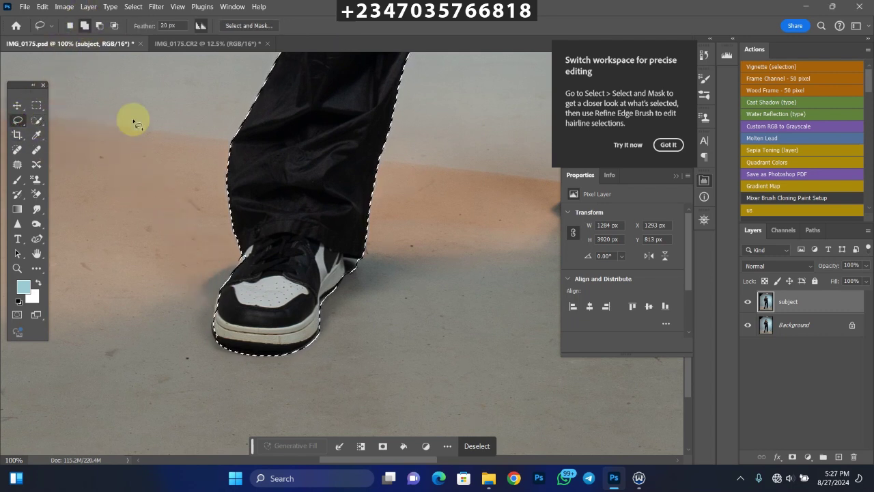
pyautogui.click(18, 120)
pyautogui.click(68, 131)
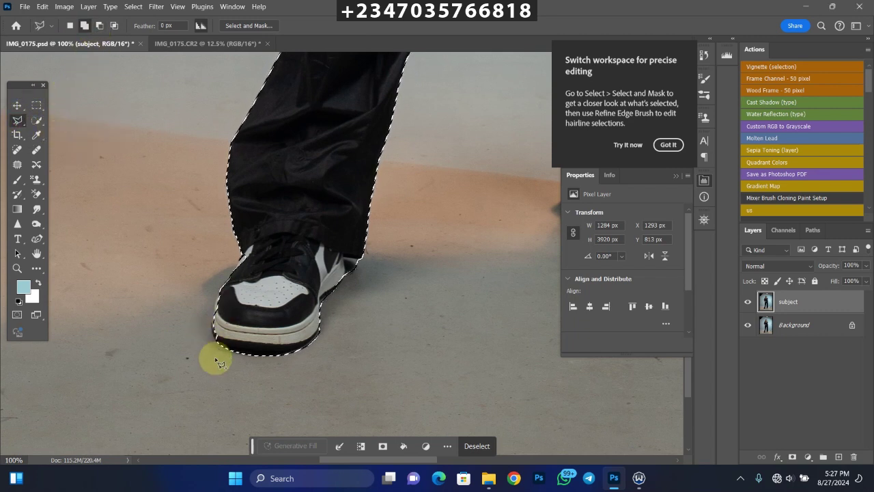
pyautogui.click(214, 331)
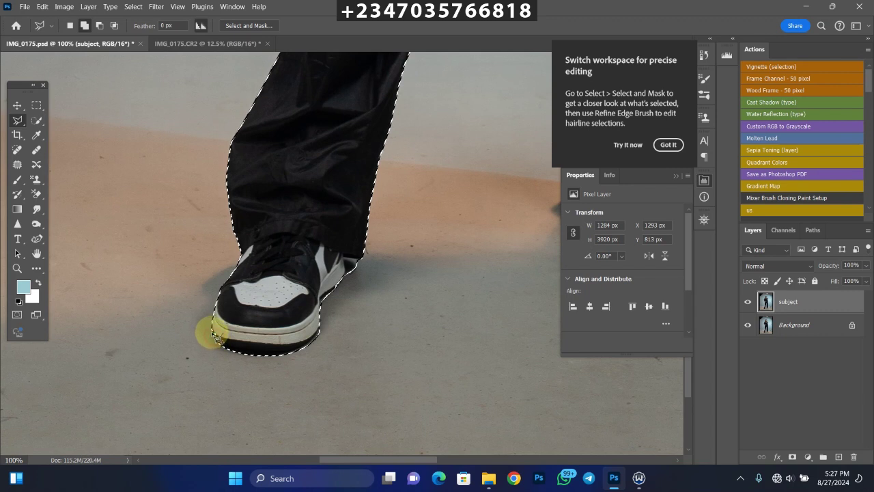
pyautogui.click(325, 315)
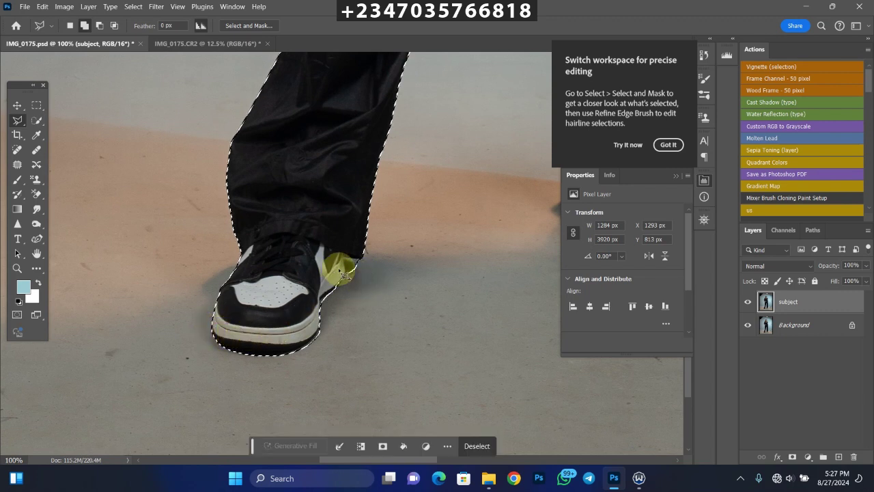
# Subtract the patch of floor behind the front shoe's heel from the selection with the Polygonal Lasso
pyautogui.click(100, 26)
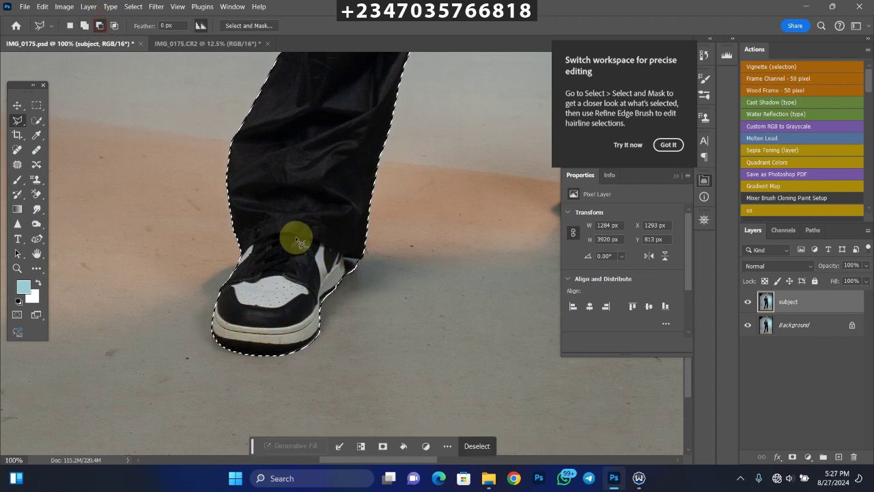
pyautogui.click(353, 262)
pyautogui.moveTo(350, 260)
pyautogui.mouseDown()
pyautogui.moveTo(342, 267)
pyautogui.moveTo(348, 318)
pyautogui.moveTo(363, 324)
pyautogui.moveTo(357, 255)
pyautogui.mouseUp()
pyautogui.scroll(-3, 360, 263)
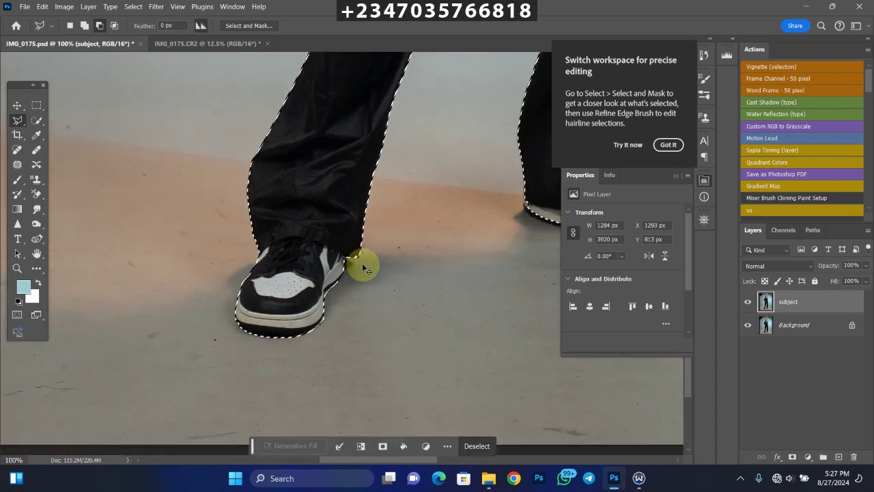
# Inspect the selection edges around the gaps between arm, shirt and waist, and around the braids beside the neck
pyautogui.moveTo(447, 182); pyautogui.dragTo(387, 327)
pyautogui.scroll(3, 387, 327)
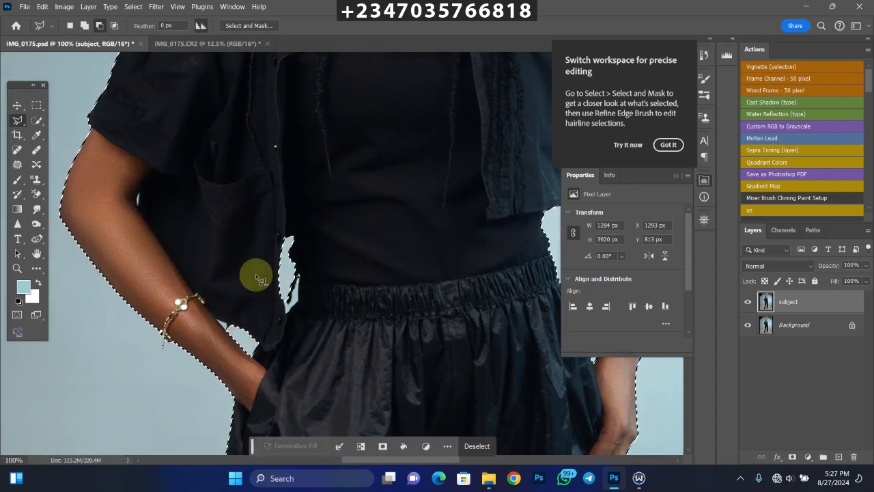
pyautogui.click(220, 334)
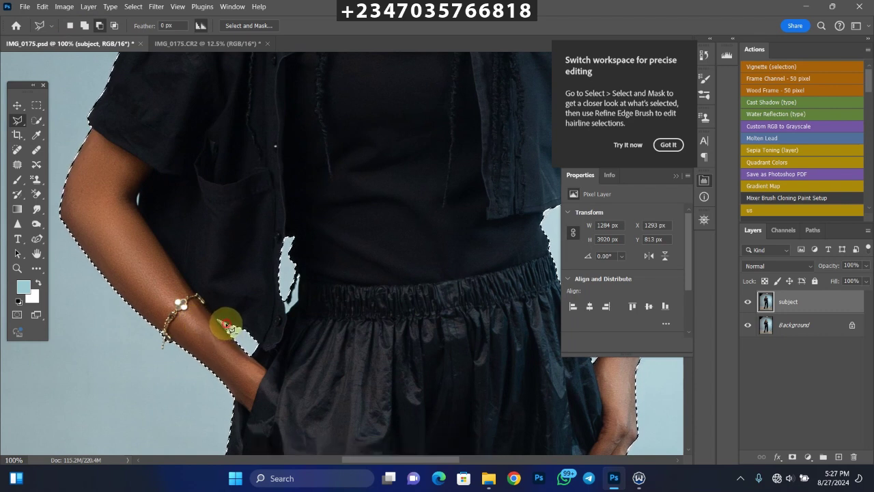
pyautogui.click(230, 328)
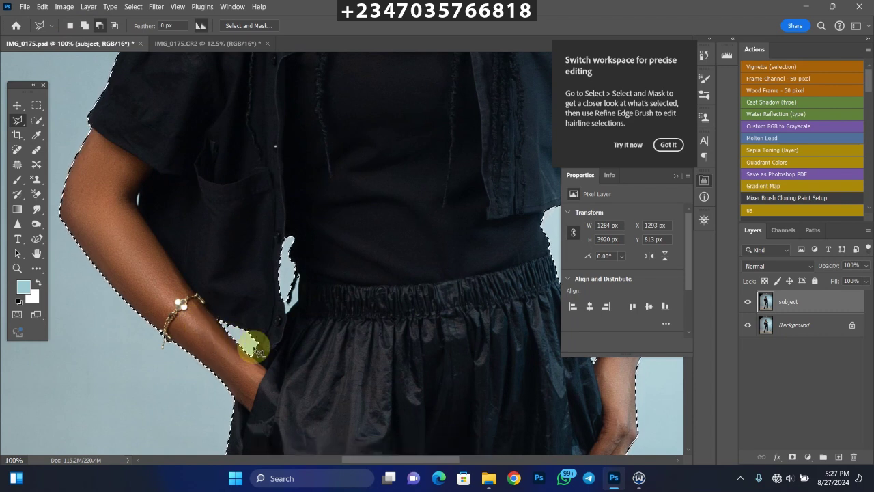
pyautogui.click(288, 305)
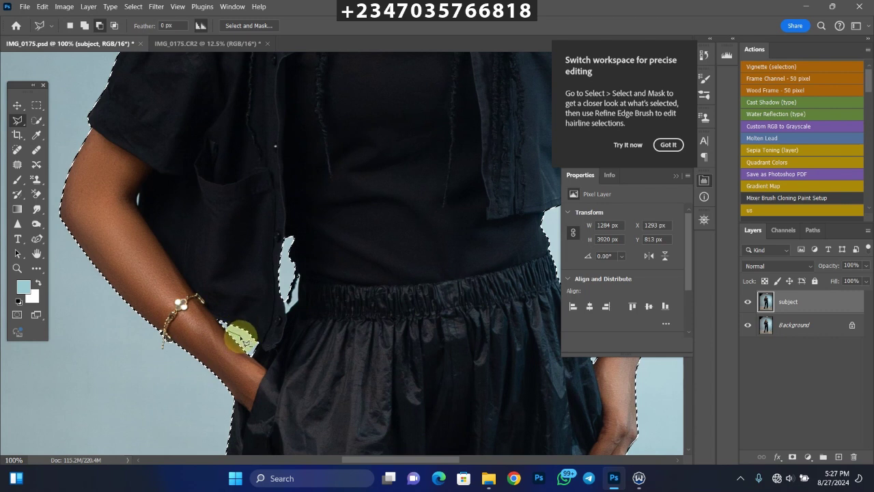
pyautogui.click(242, 336)
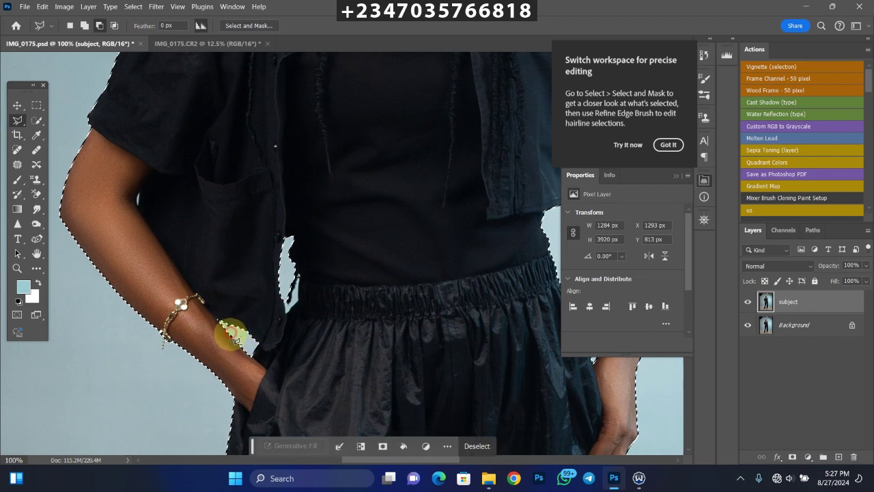
pyautogui.click(299, 280)
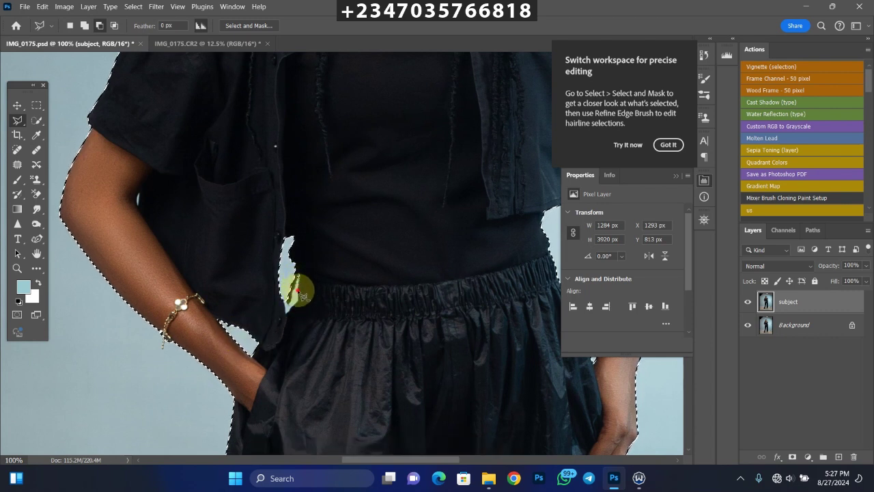
pyautogui.click(296, 295)
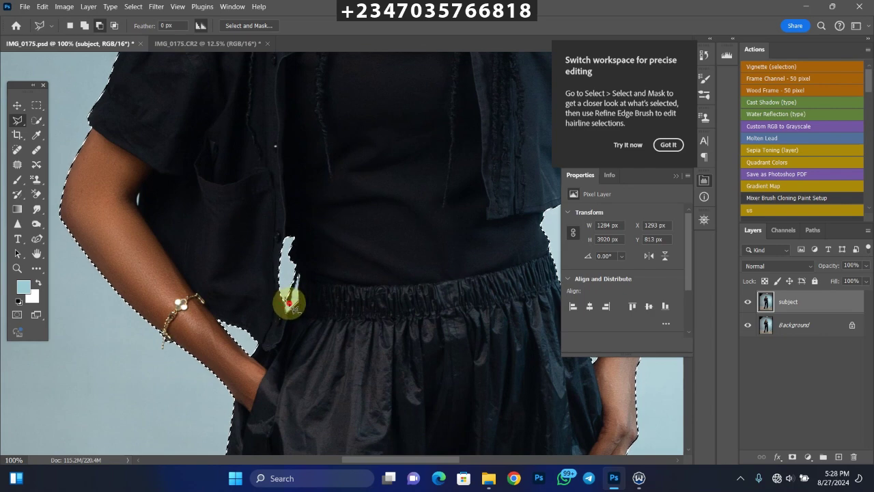
pyautogui.click(301, 279)
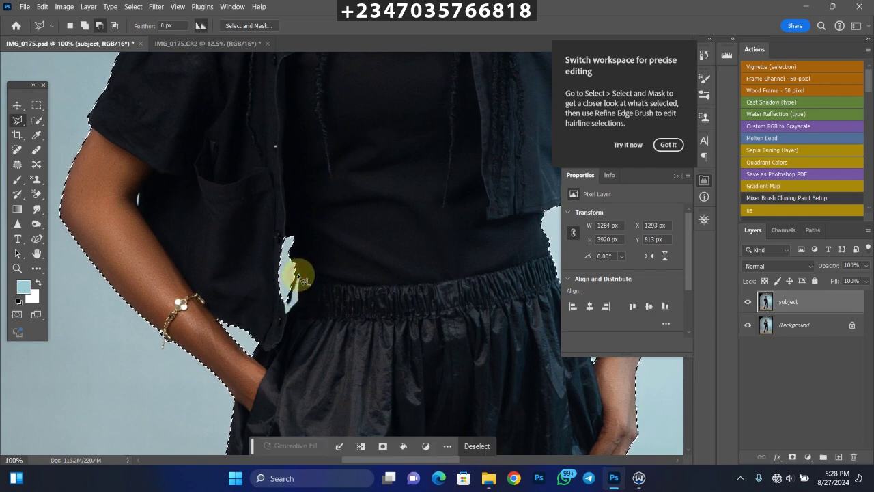
pyautogui.hotkey('ctrl', '-')
pyautogui.moveTo(421, 238); pyautogui.dragTo(409, 394)
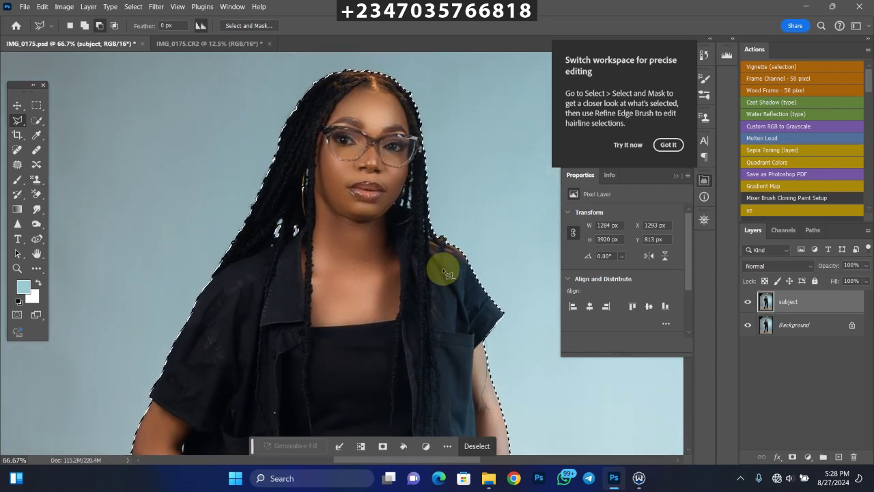
pyautogui.moveTo(403, 209); pyautogui.dragTo(419, 273)
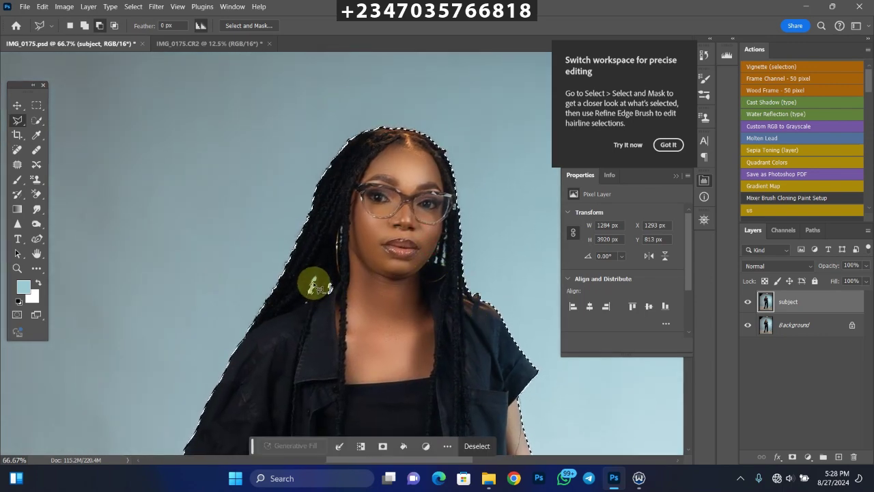
pyautogui.moveTo(315, 287); pyautogui.dragTo(320, 283)
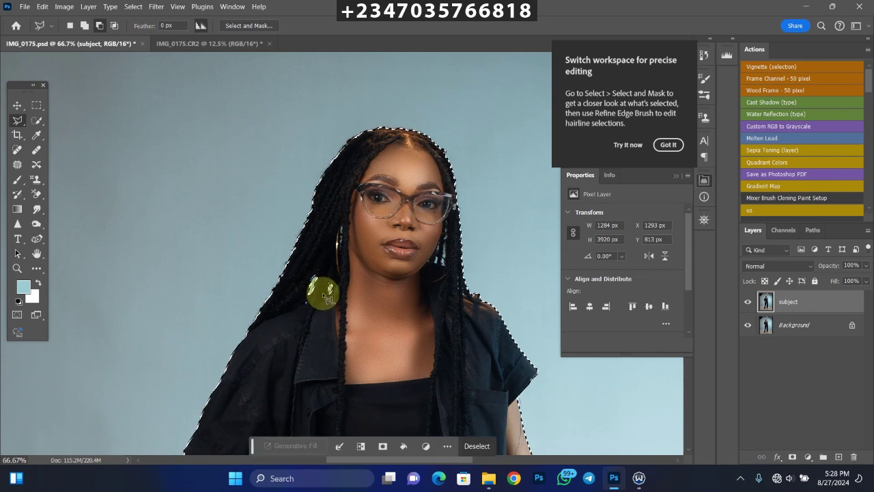
pyautogui.hotkey('ctrl', '0')
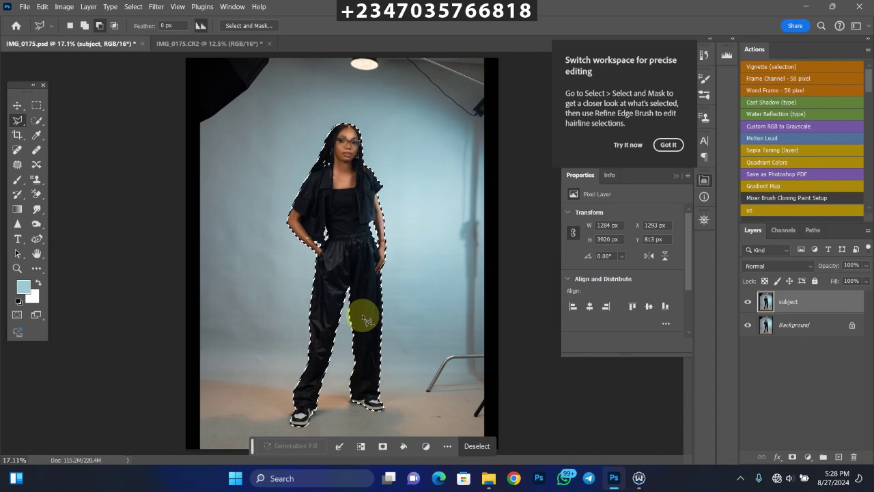
# Feather the woman's selection by 2 pixels and turn it into a layer mask on the subject layer
pyautogui.scroll(-1, 410, 157)
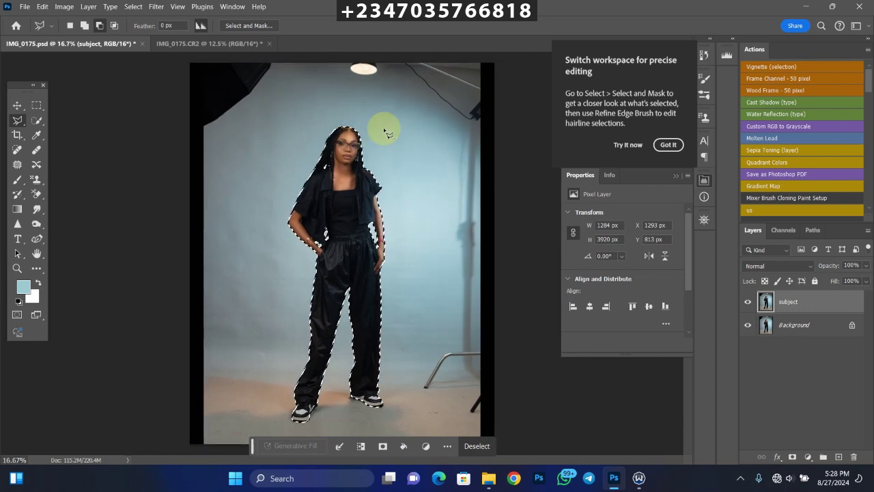
pyautogui.rightClick(328, 217)
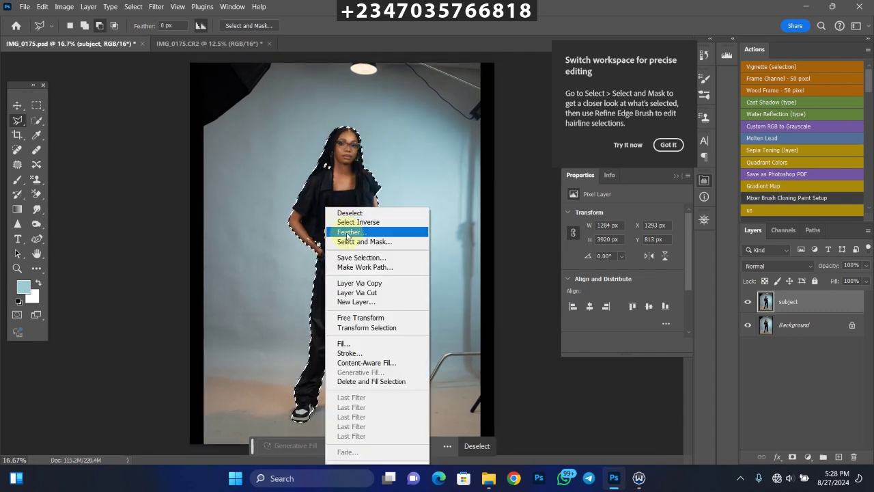
pyautogui.click(347, 232)
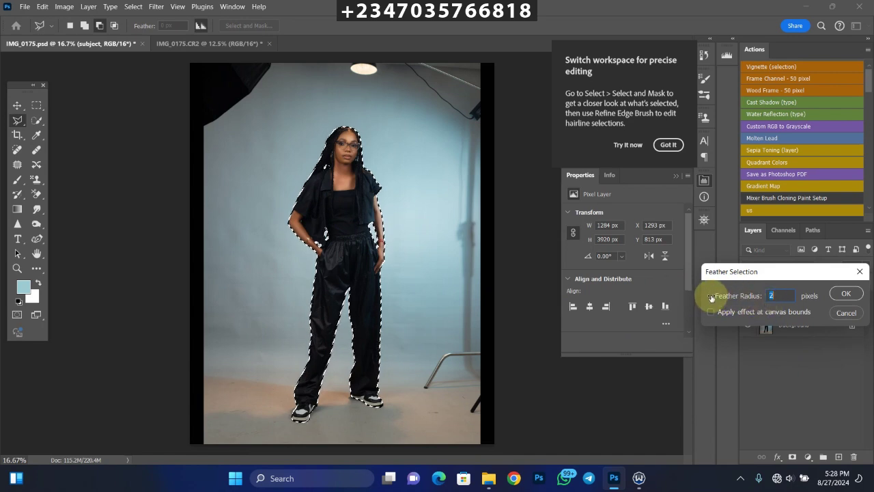
pyautogui.press('Return')
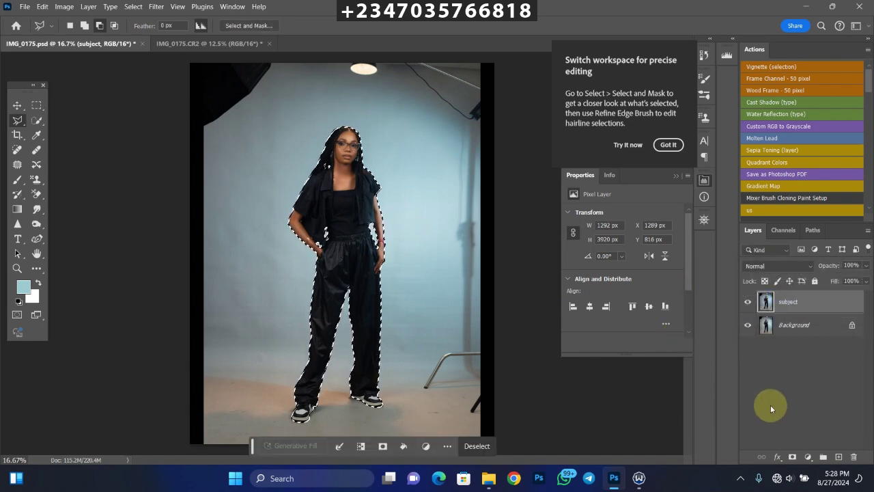
pyautogui.click(792, 456)
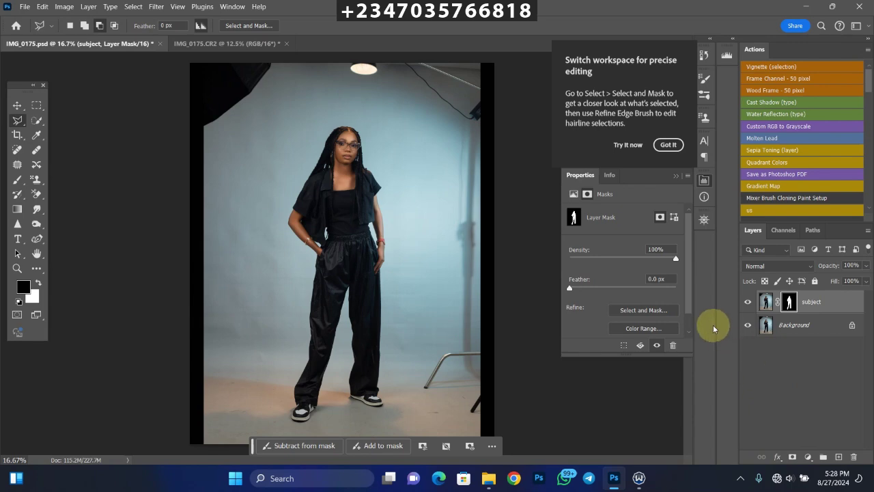
# Hide the Background layer to check the masked cutout, and show it again
pyautogui.click(747, 325)
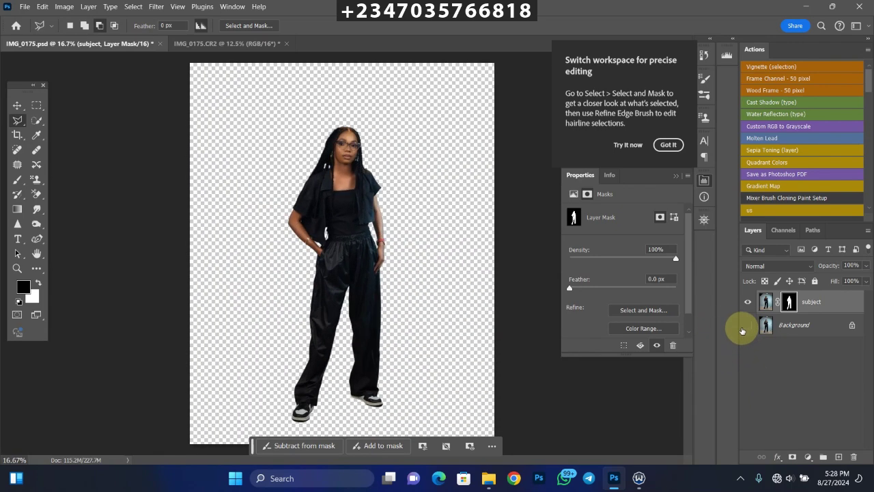
pyautogui.click(747, 325)
pyautogui.hotkey('ctrl', '-')
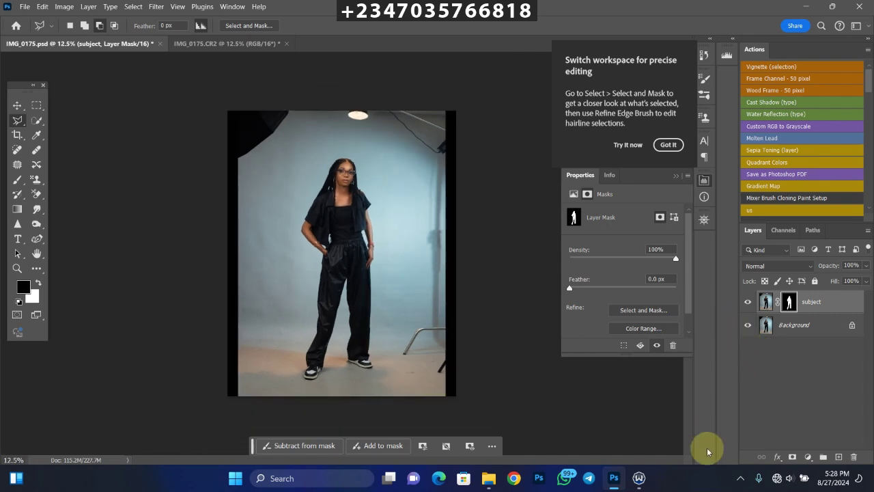
# Duplicate the Background layer and name the copy "modify"
pyautogui.click(790, 330)
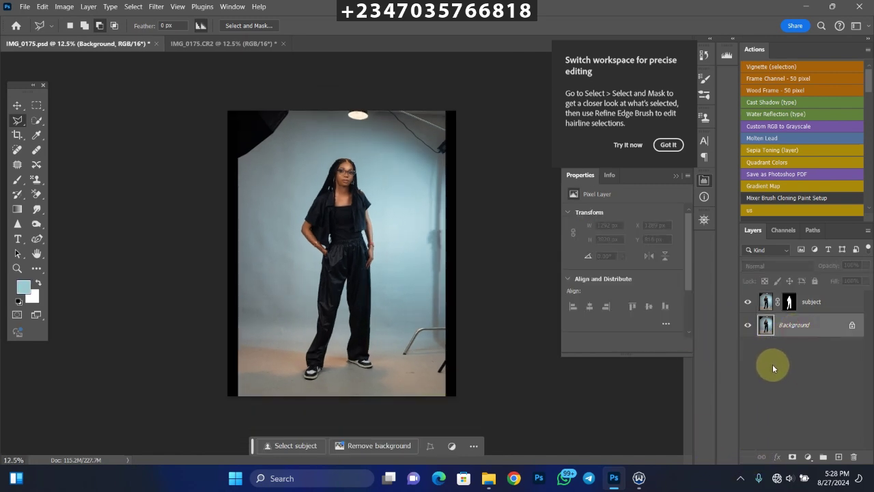
pyautogui.hotkey('ctrl', 'j')
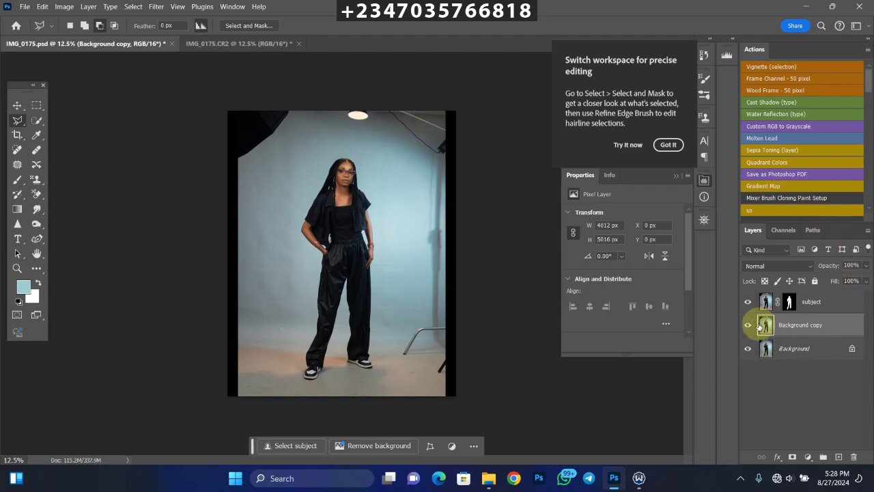
pyautogui.doubleClick(794, 319)
pyautogui.write('mod')
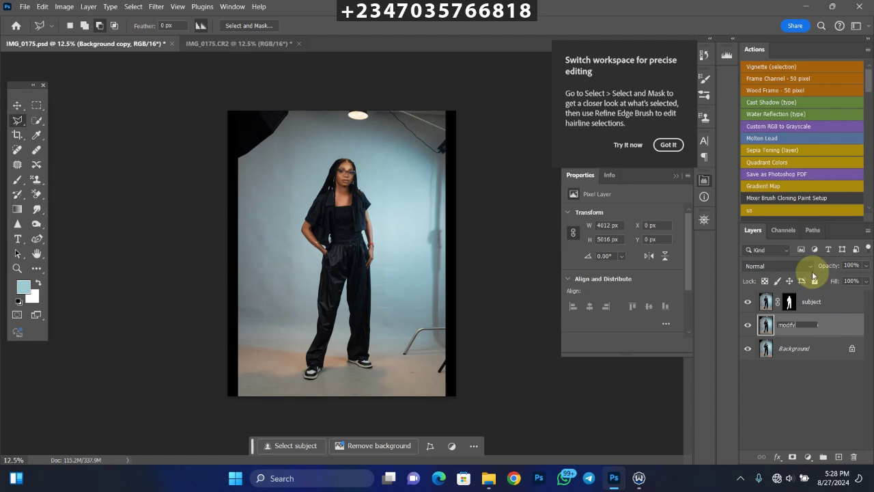
pyautogui.write('ify')
pyautogui.press('Return')
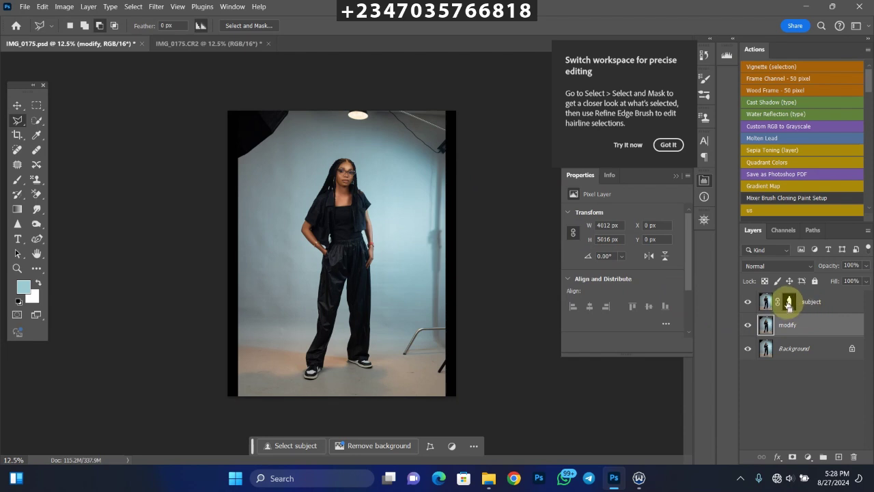
# With the modify layer active, load the subject layer's mask as a selection and smooth it by 1 pixel
pyautogui.keyDown('ctrl'); pyautogui.click(773, 306); pyautogui.keyUp('ctrl')
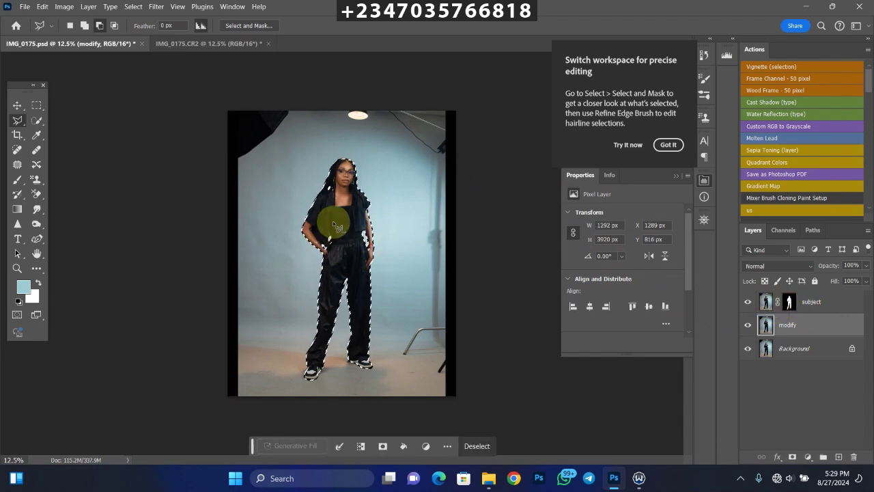
pyautogui.click(132, 6)
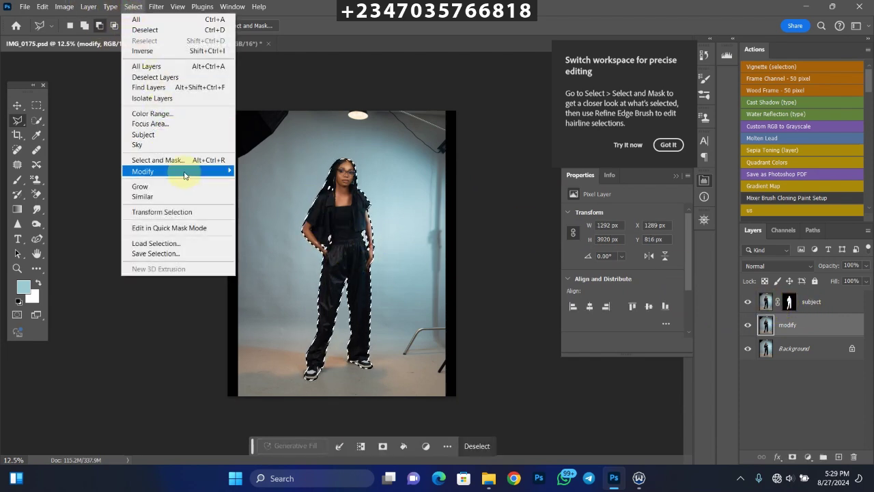
pyautogui.moveTo(205, 171)
pyautogui.click(247, 181)
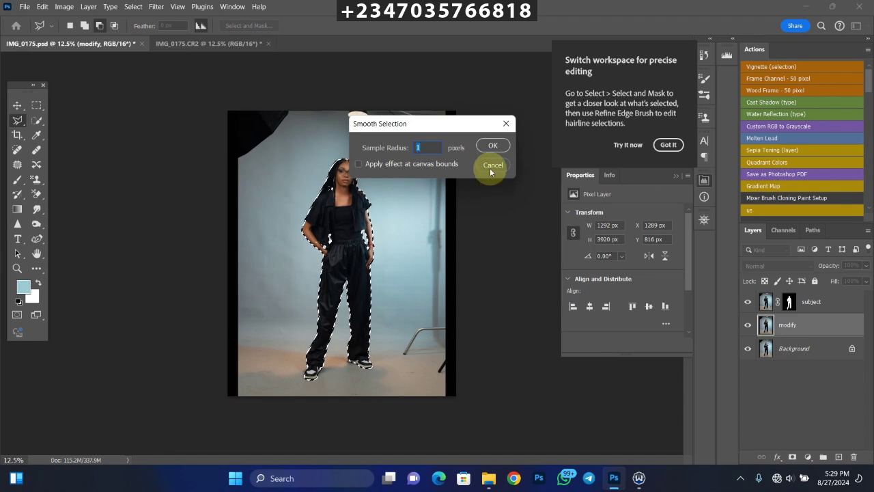
pyautogui.click(494, 145)
# Expand the woman's selection by 8 pixels
pyautogui.click(132, 7)
pyautogui.moveTo(205, 171)
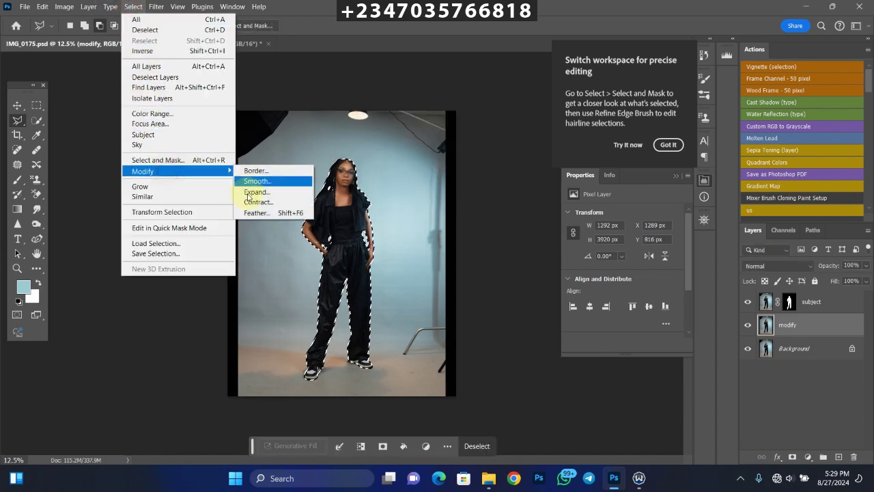
pyautogui.click(266, 192)
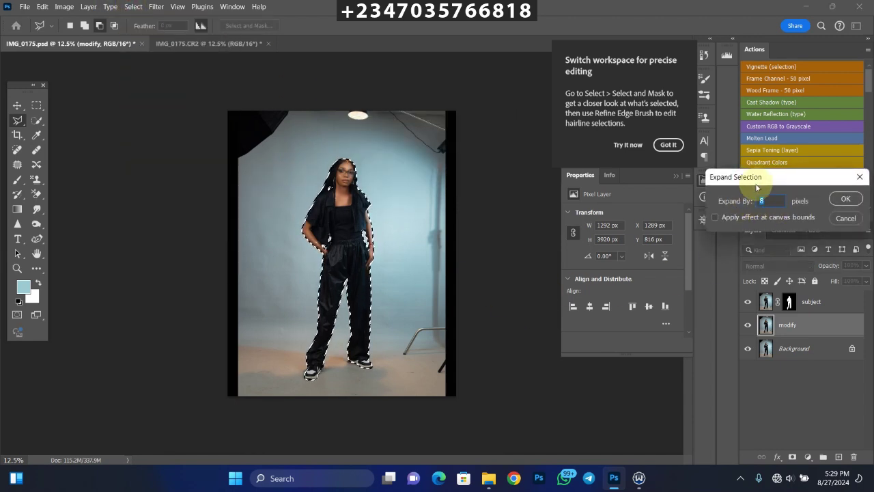
pyautogui.moveTo(770, 175); pyautogui.dragTo(522, 182)
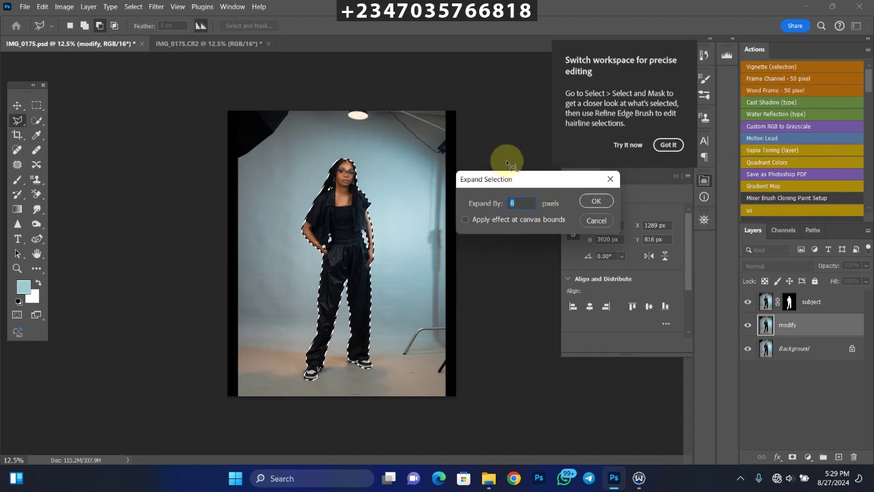
pyautogui.click(595, 200)
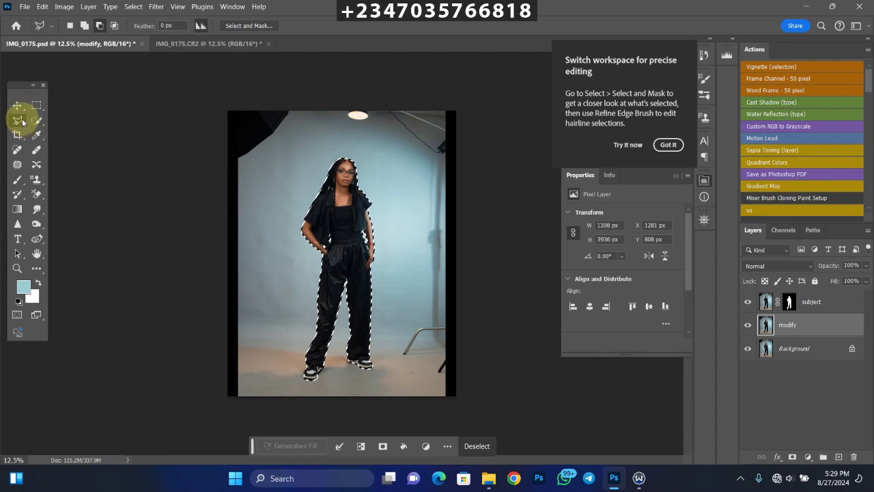
# Add a polygonal lasso area to the selection covering the ceiling light, cables, light stands and black strip beside the backdrop's right edge
pyautogui.click(84, 26)
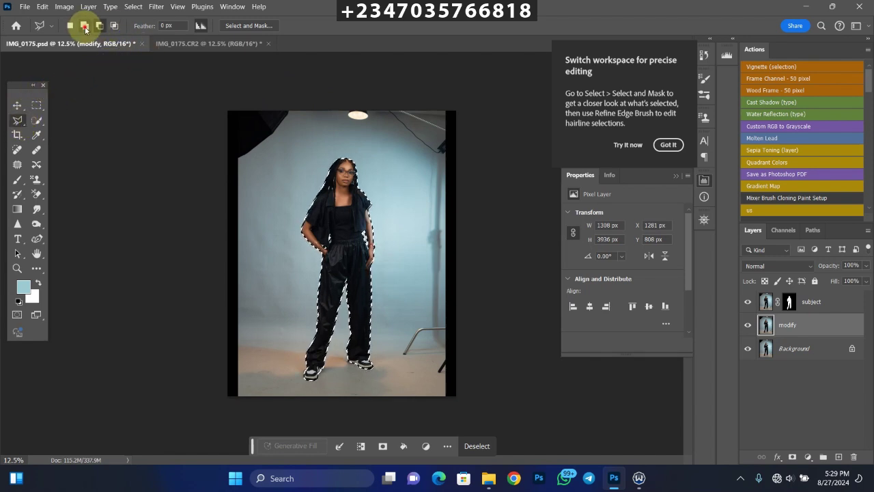
pyautogui.click(336, 108)
pyautogui.click(350, 125)
pyautogui.click(407, 140)
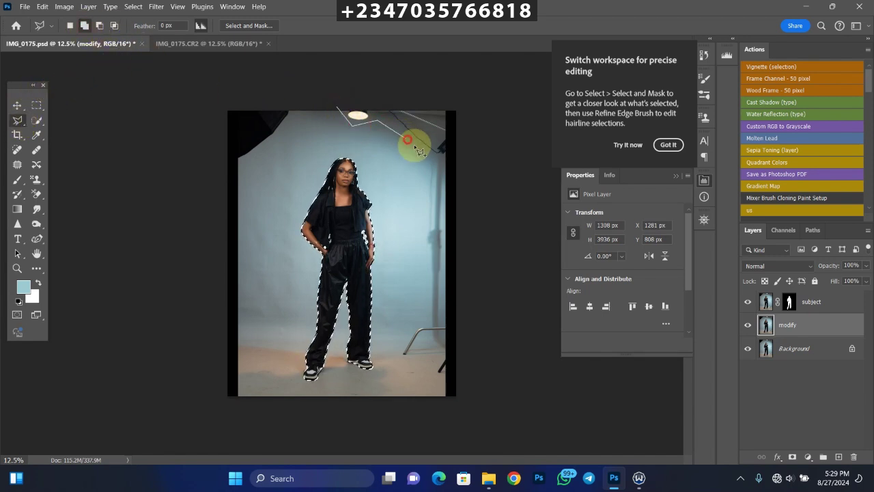
pyautogui.click(426, 155)
pyautogui.click(421, 263)
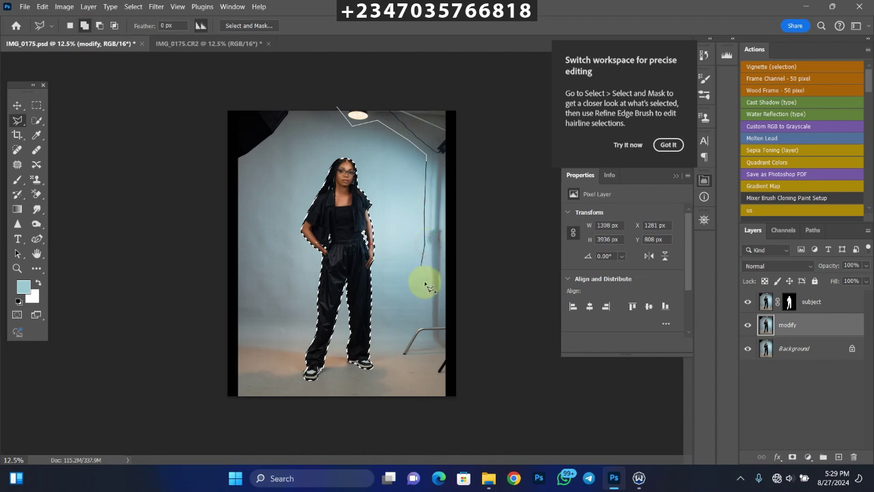
pyautogui.click(429, 323)
pyautogui.click(412, 337)
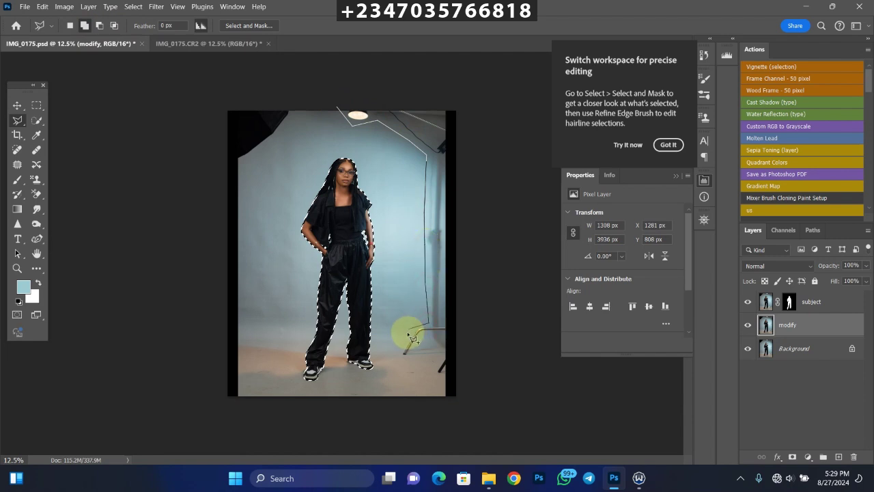
pyautogui.click(434, 357)
pyautogui.click(431, 374)
pyautogui.click(435, 404)
pyautogui.click(448, 417)
pyautogui.click(469, 402)
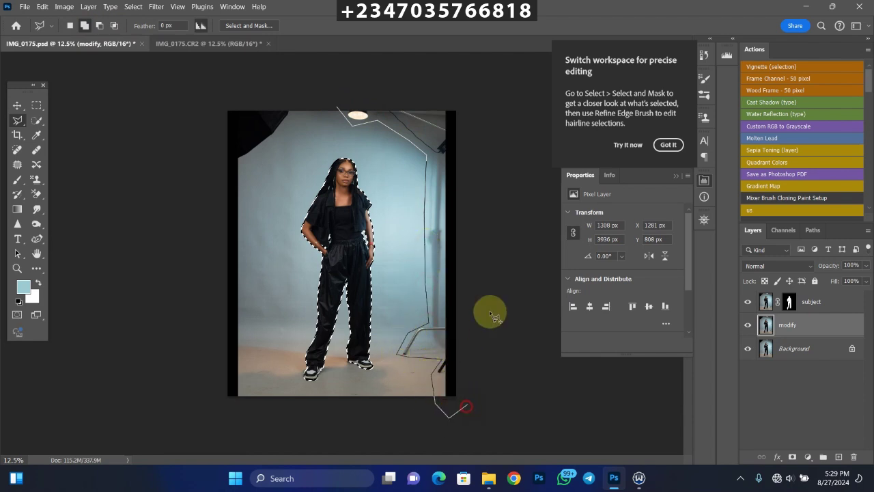
pyautogui.click(485, 78)
pyautogui.press('Return')
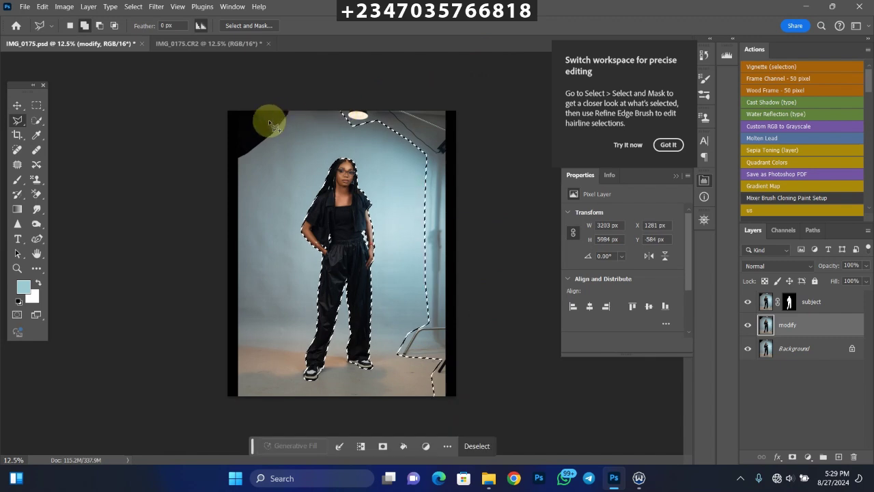
# Add the dark softbox corner and the black strip along the photo's left edge to the selection with the Polygonal Lasso
pyautogui.keyDown('shift'); pyautogui.click(295, 109); pyautogui.keyUp('shift')
pyautogui.click(240, 167)
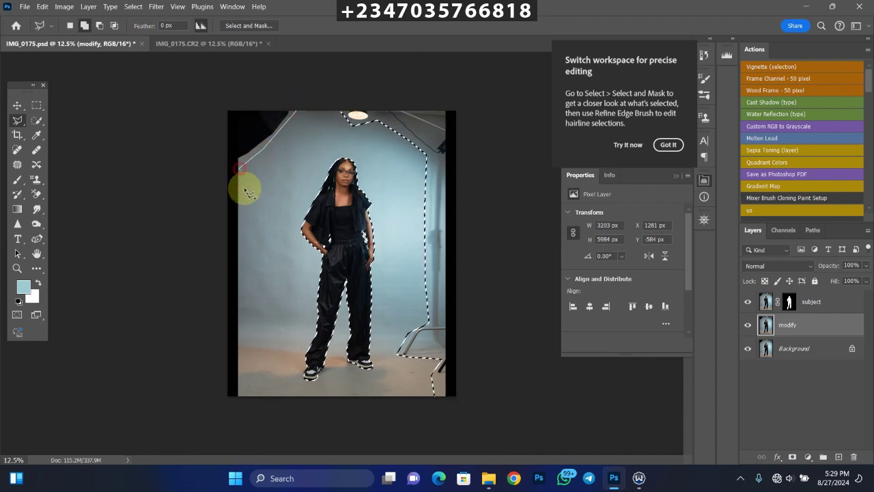
pyautogui.click(243, 177)
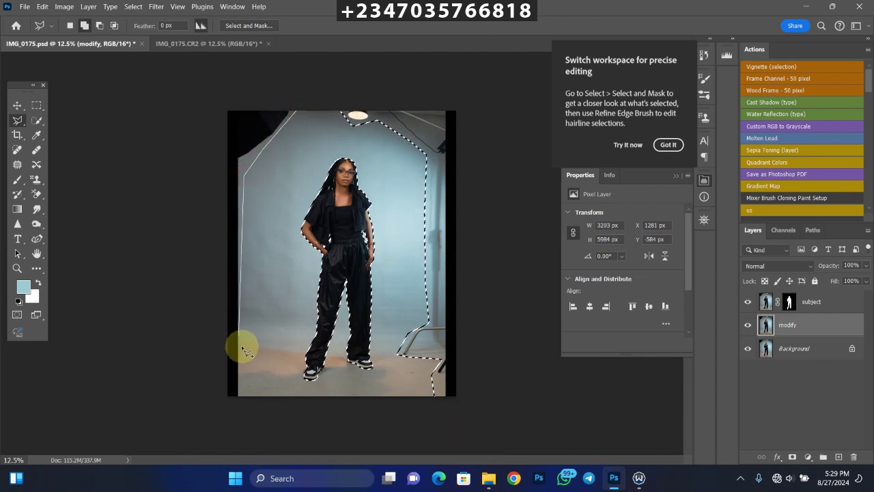
pyautogui.click(240, 353)
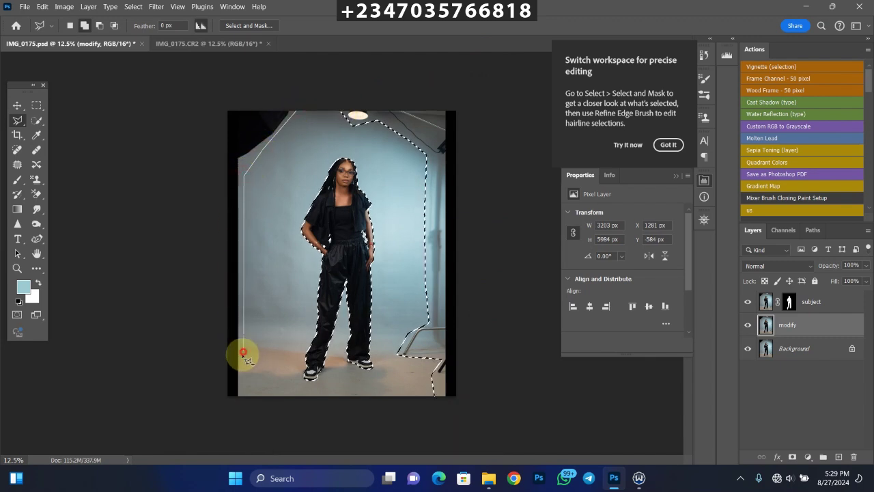
pyautogui.click(250, 409)
pyautogui.click(201, 404)
pyautogui.click(175, 298)
pyautogui.click(200, 101)
pyautogui.click(254, 52)
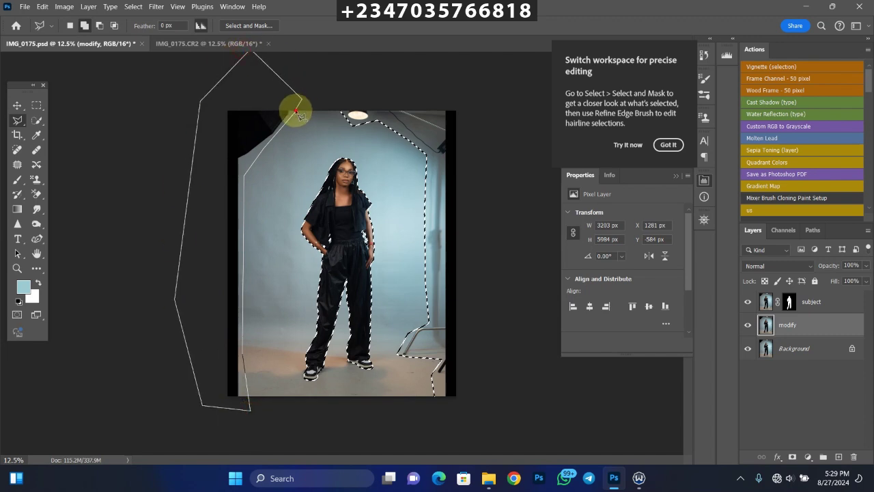
pyautogui.click(297, 112)
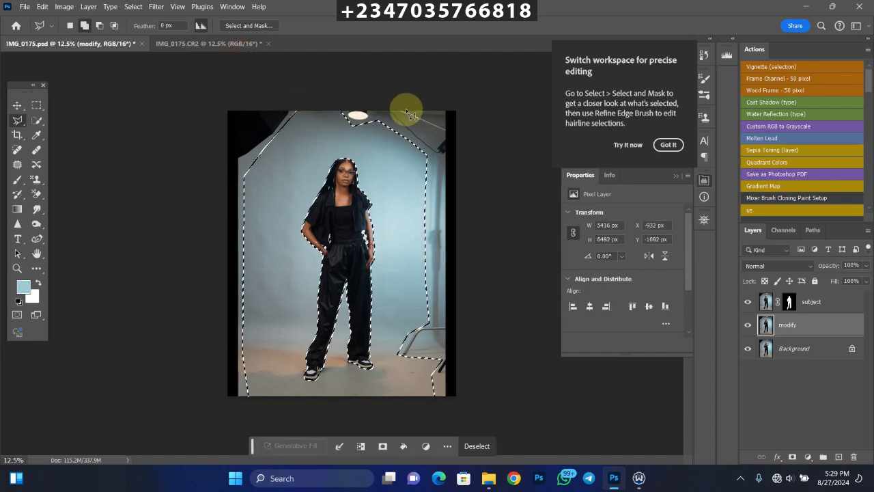
# Fill the selected woman and background distractions on the modify layer with Content-Aware, and deselect
pyautogui.rightClick(298, 249)
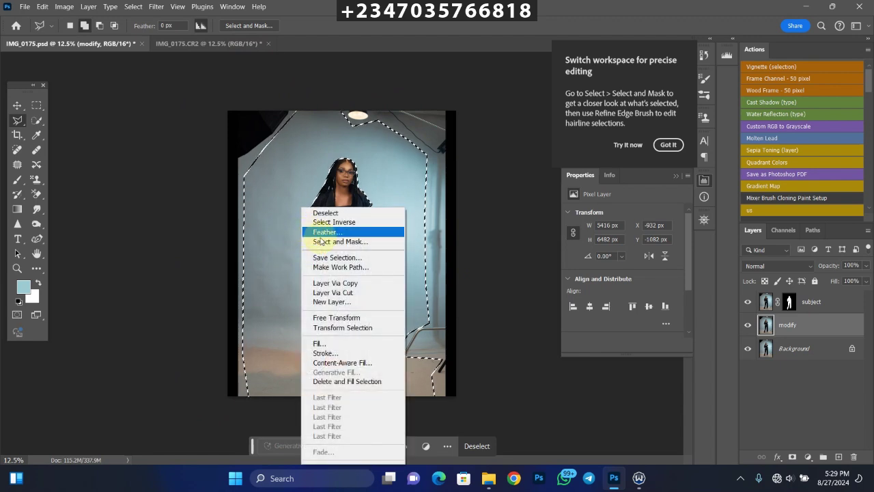
pyautogui.click(339, 344)
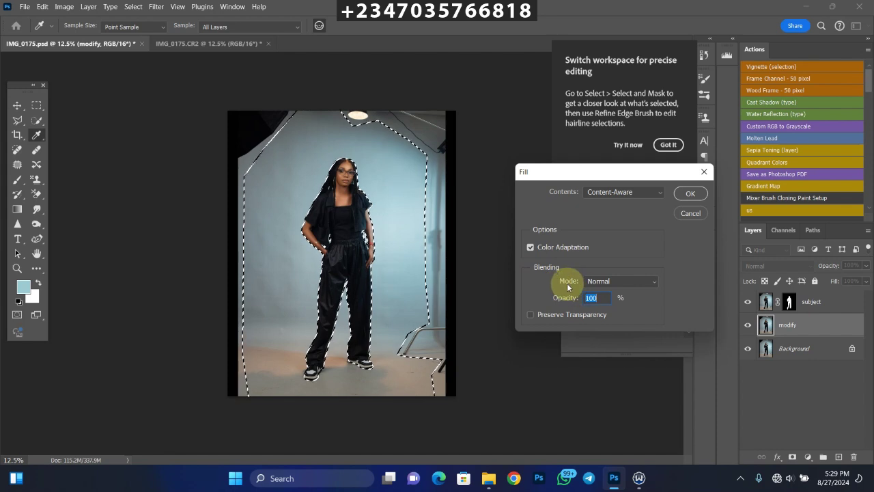
pyautogui.click(676, 197)
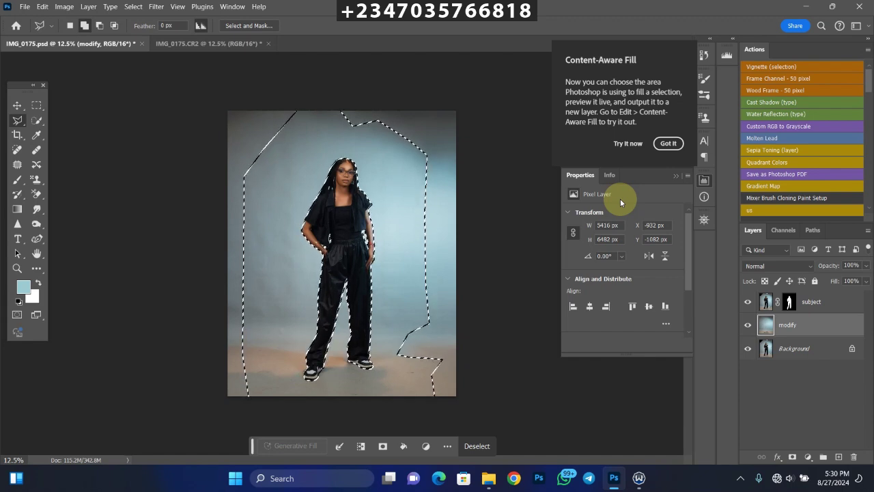
pyautogui.hotkey('ctrl', 'd')
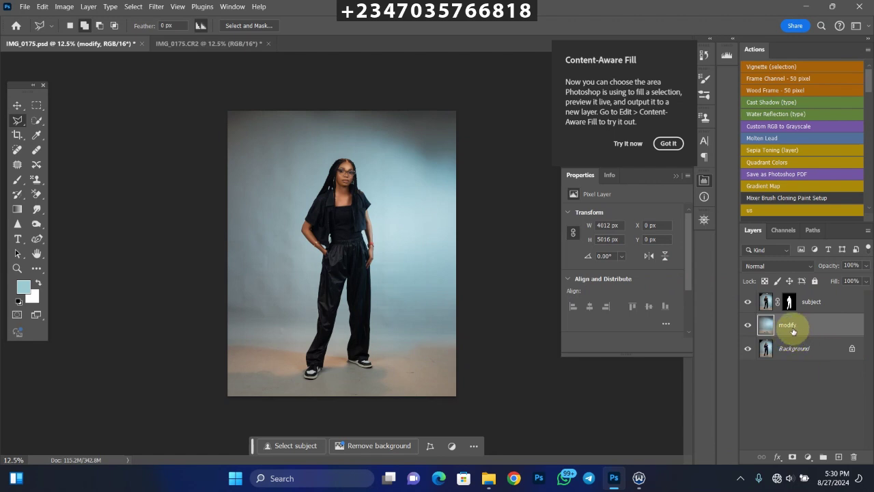
# Duplicate the modify layer and name the copy "gassiun blur"
pyautogui.hotkey('ctrl', 'j')
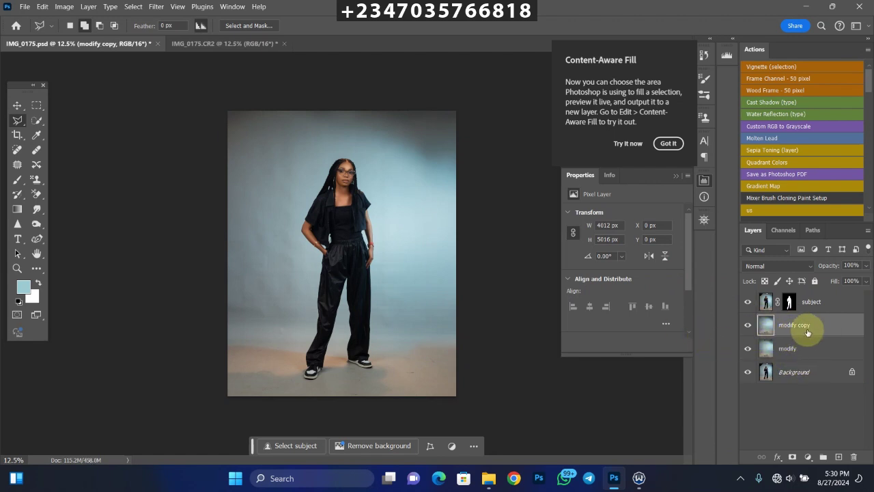
pyautogui.write('d')
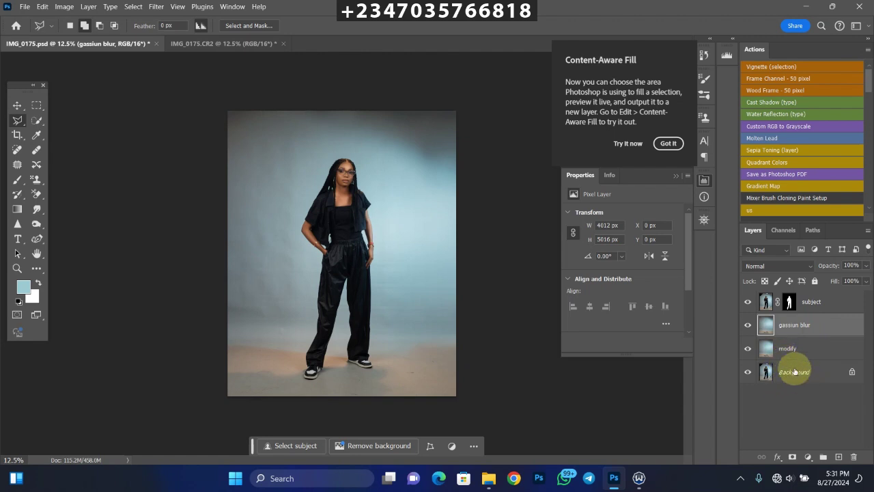
# Apply a Gaussian Blur with a radius of 100 pixels to the gassiun blur layer
pyautogui.click(157, 6)
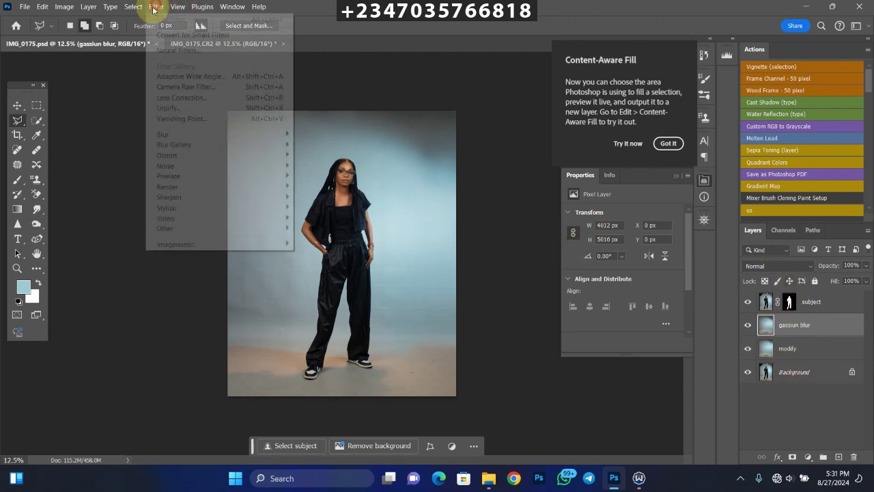
pyautogui.moveTo(196, 134)
pyautogui.click(322, 176)
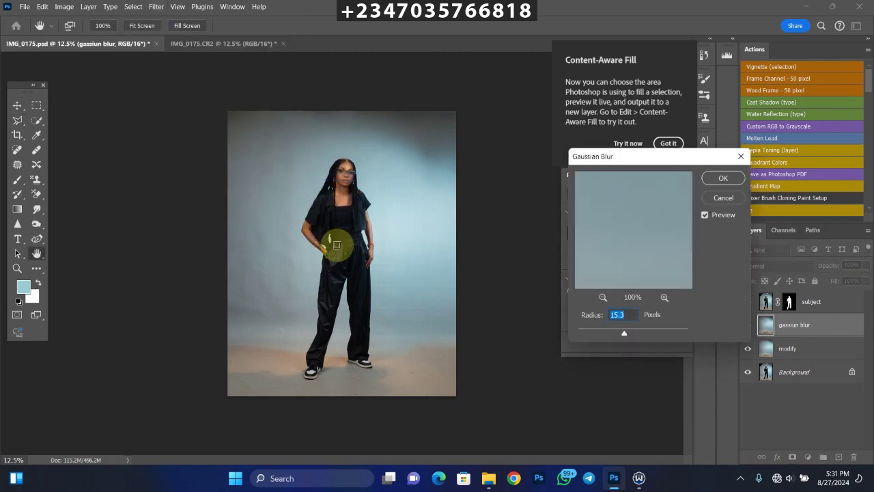
pyautogui.write('110')
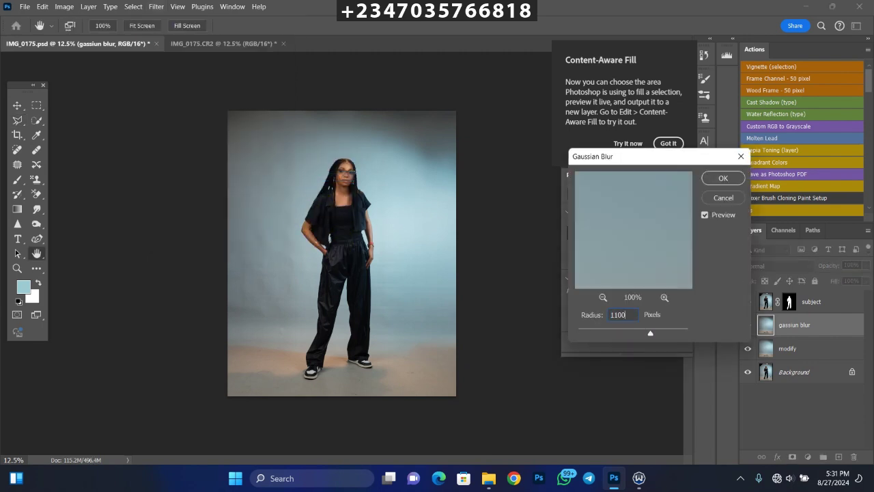
pyautogui.press('BackSpace')
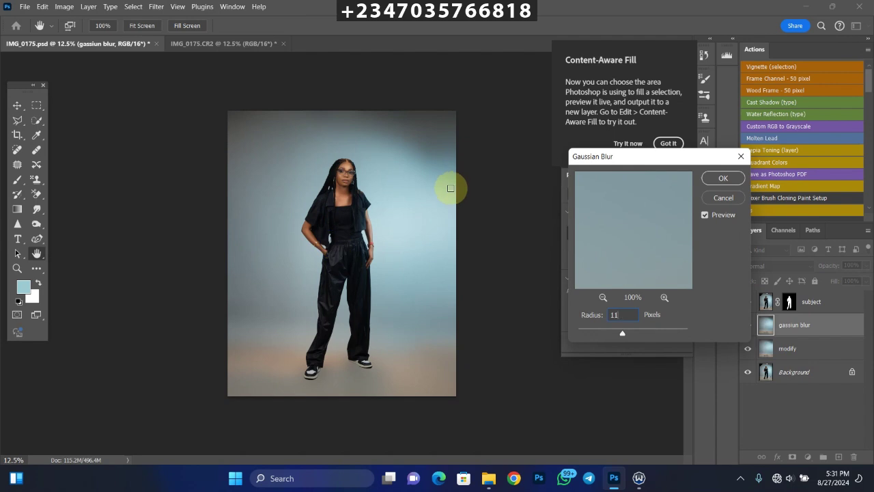
pyautogui.write('00')
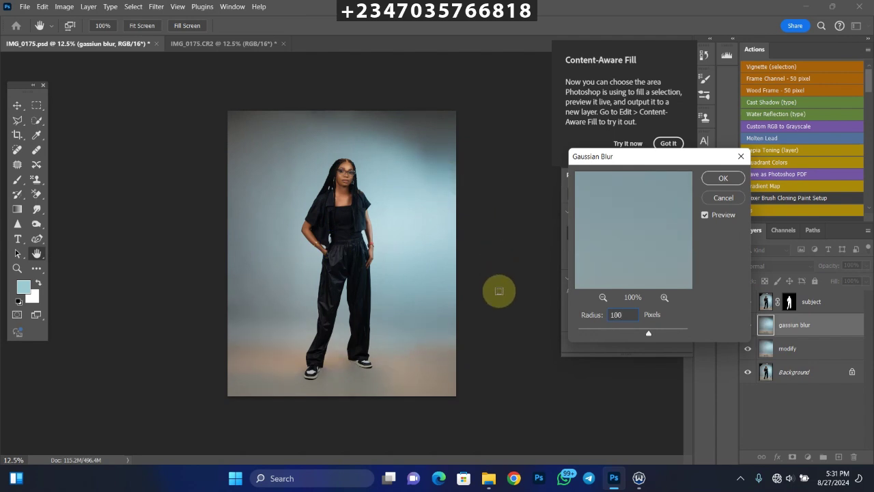
pyautogui.click(722, 178)
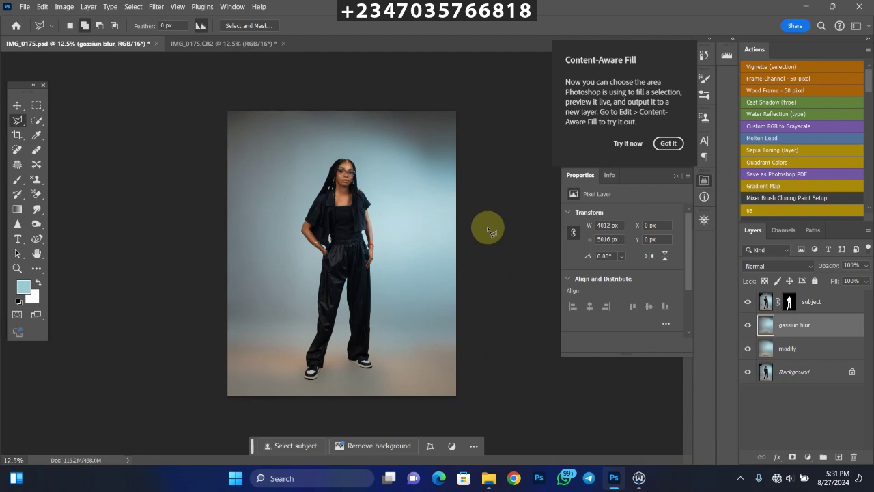
# Hide and show the gassiun blur layer to compare the floor around the shoes with and without the blur
pyautogui.hotkey('ctrl', '+')
pyautogui.scroll(-5, 321, 302)
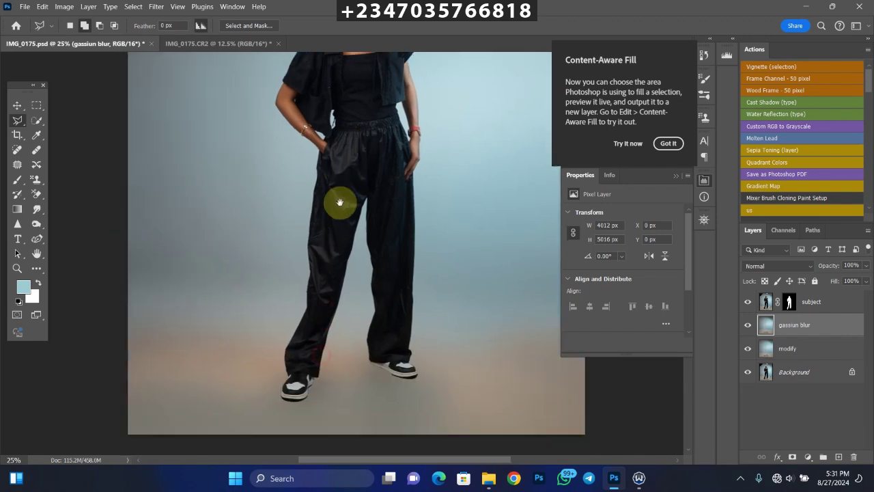
pyautogui.click(748, 325)
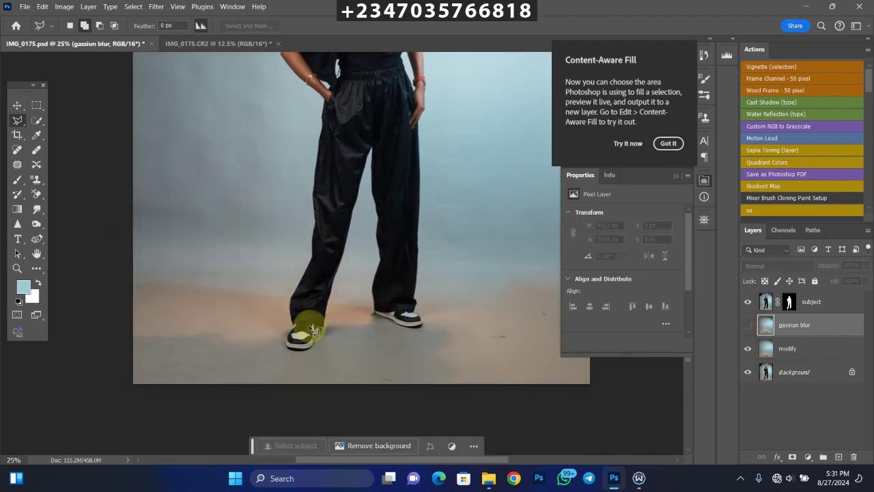
pyautogui.click(747, 325)
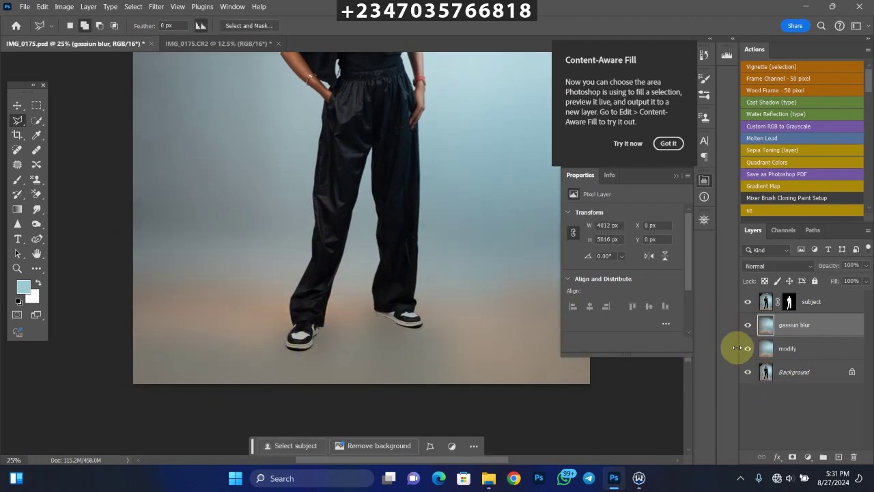
pyautogui.hotkey('ctrl', '-')
pyautogui.hotkey('ctrl', '-')
pyautogui.hotkey('ctrl', '-')
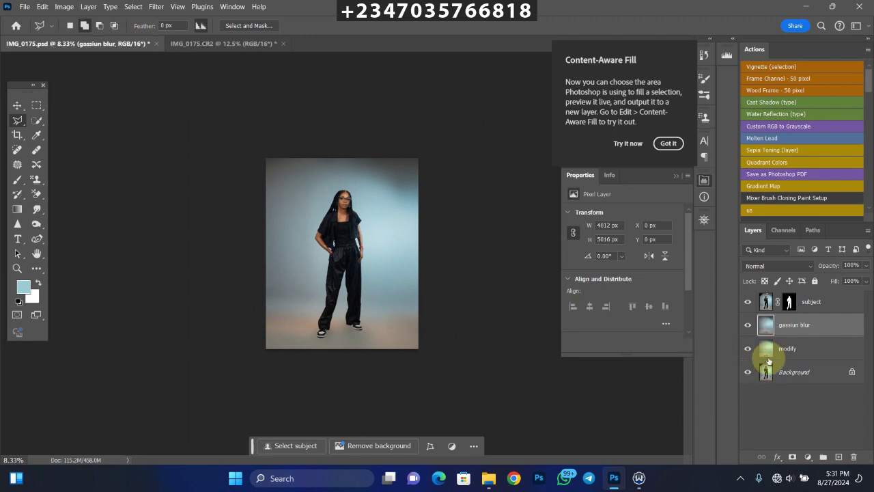
# Add a layer mask to the gassiun blur layer and set up a larger black brush at 72% opacity
pyautogui.click(790, 457)
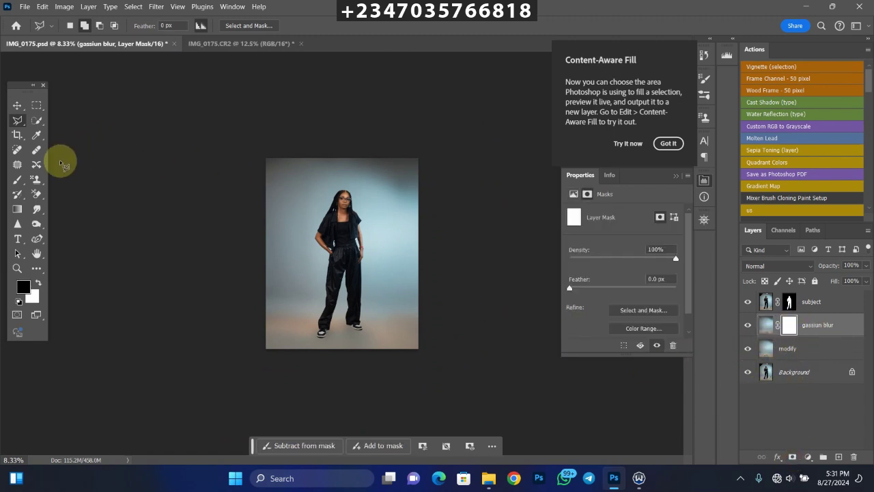
pyautogui.click(17, 179)
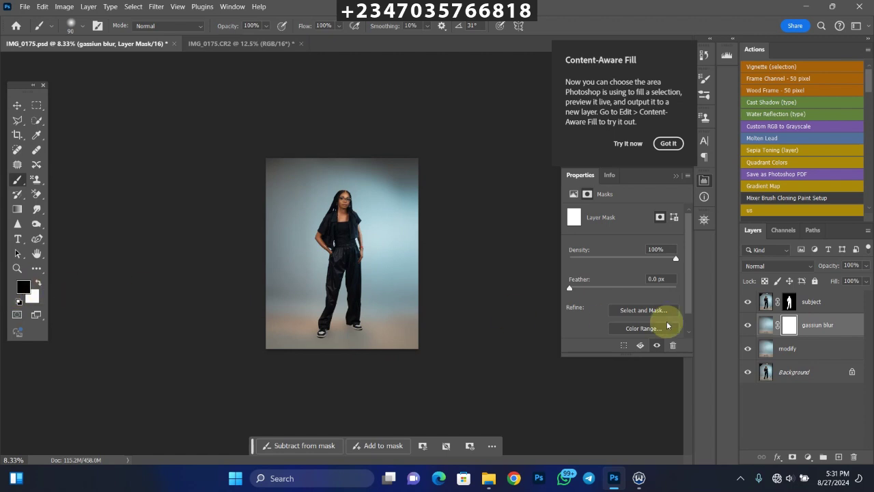
pyautogui.hotkey('ctrl', '+')
pyautogui.hotkey('ctrl', '+')
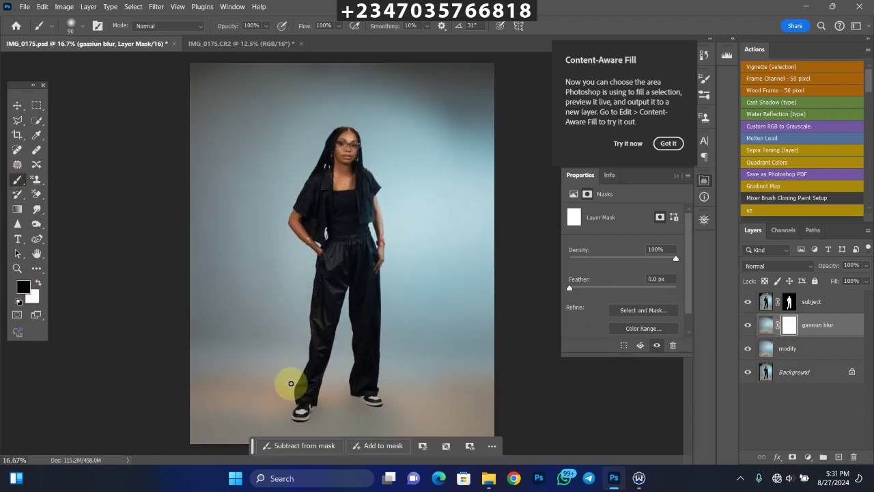
pyautogui.press(']')
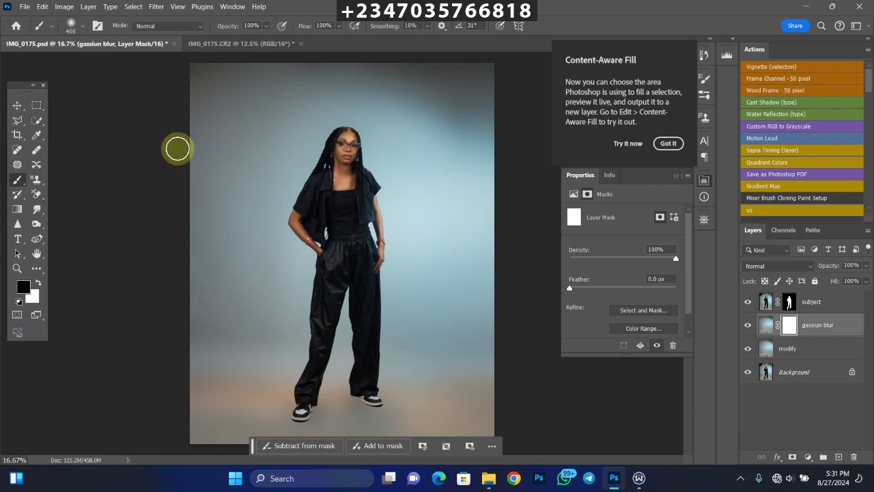
pyautogui.click(268, 27)
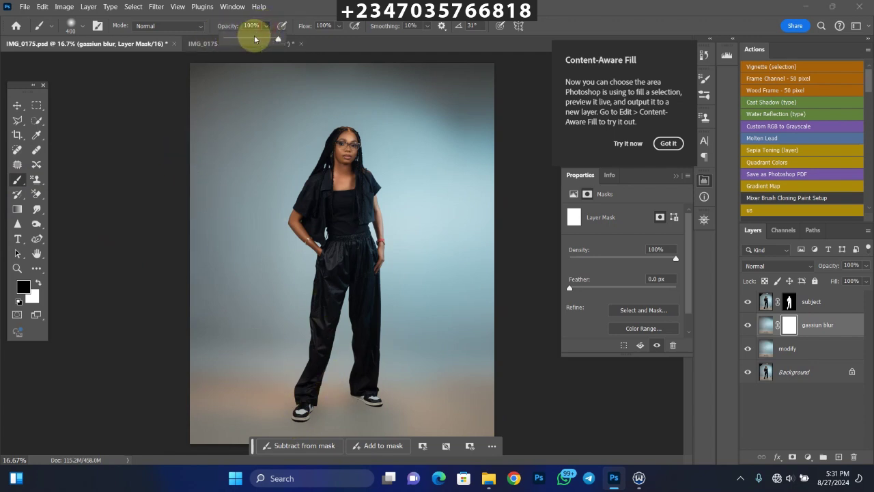
pyautogui.moveTo(262, 42); pyautogui.dragTo(262, 42)
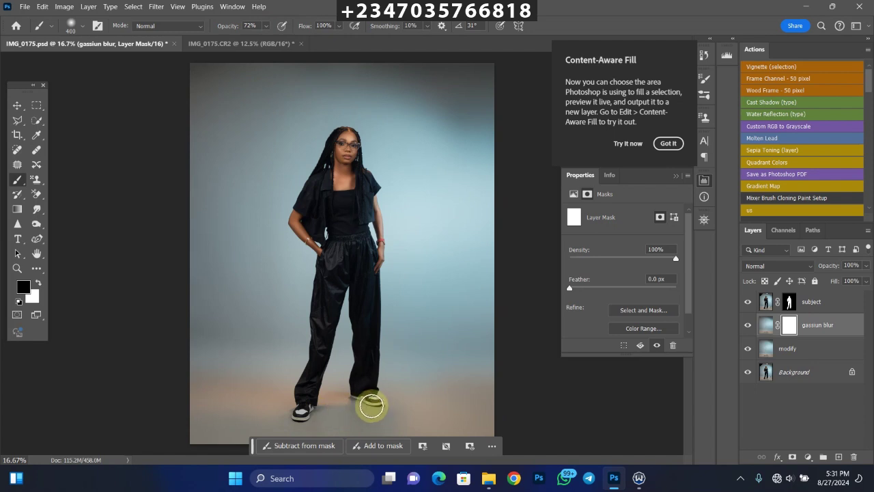
# Enlarge the brush to 700 and paint black on the blur layer's mask over the floor around the woman's shoes
pyautogui.hotkey('ctrl', '-')
pyautogui.press(']')
pyautogui.press(']')
pyautogui.press(']')
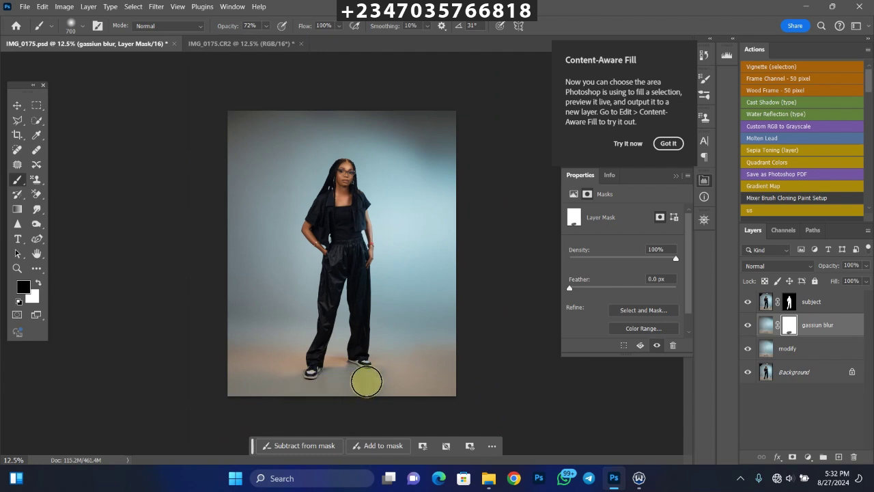
pyautogui.moveTo(325, 364)
pyautogui.mouseDown()
pyautogui.moveTo(342, 361)
pyautogui.moveTo(342, 410)
pyautogui.mouseUp()
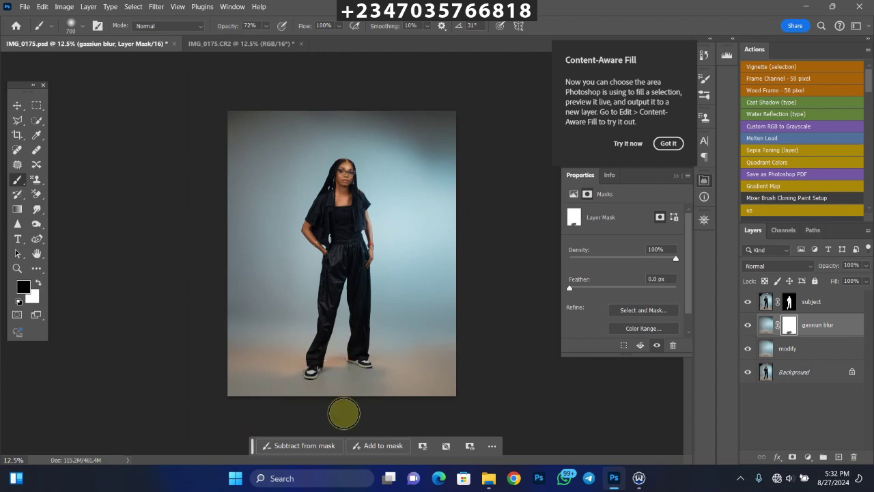
# Add a new layer above the gassiun blur layer and sample the backdrop's light blue beside the woman as the foreground colour
pyautogui.hotkey('ctrl', '-')
pyautogui.hotkey('ctrl', '+')
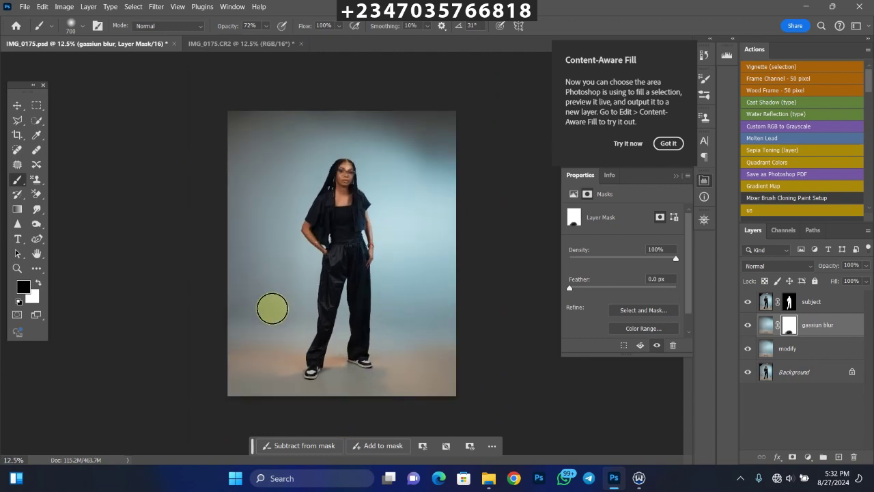
pyautogui.hotkey('ctrl', '-')
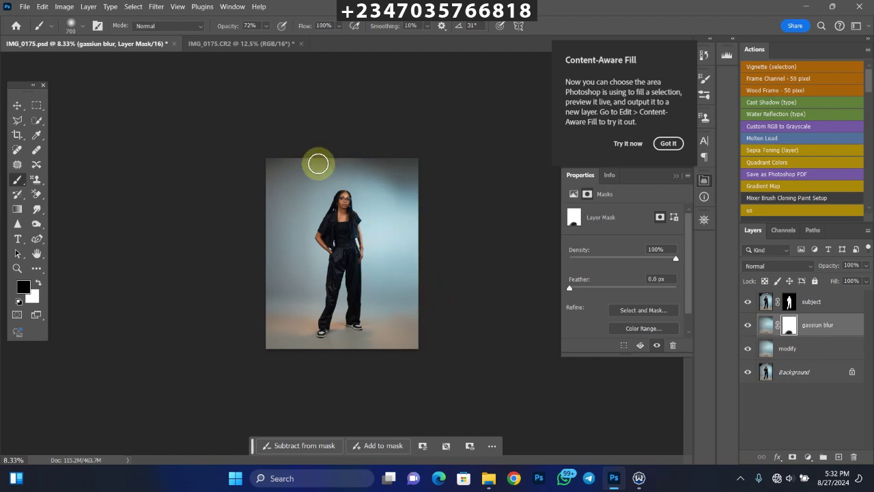
pyautogui.scroll(1, 307, 192)
pyautogui.scroll(-1, 259, 154)
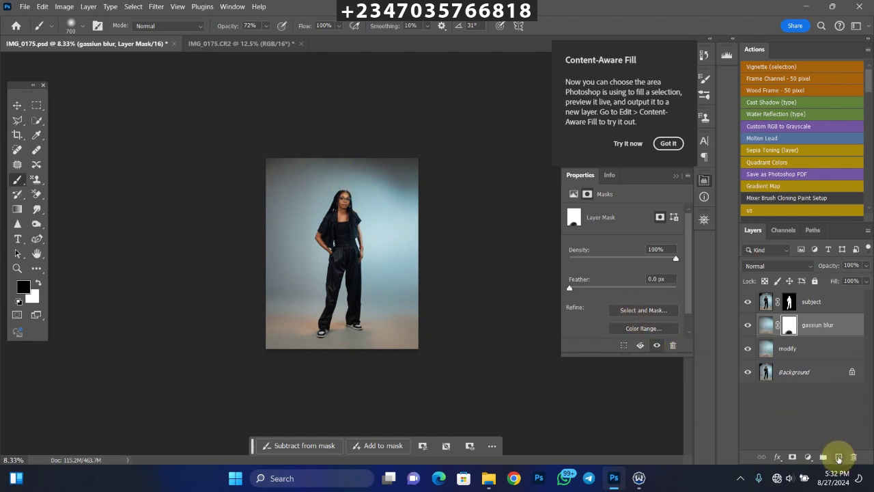
pyautogui.click(838, 457)
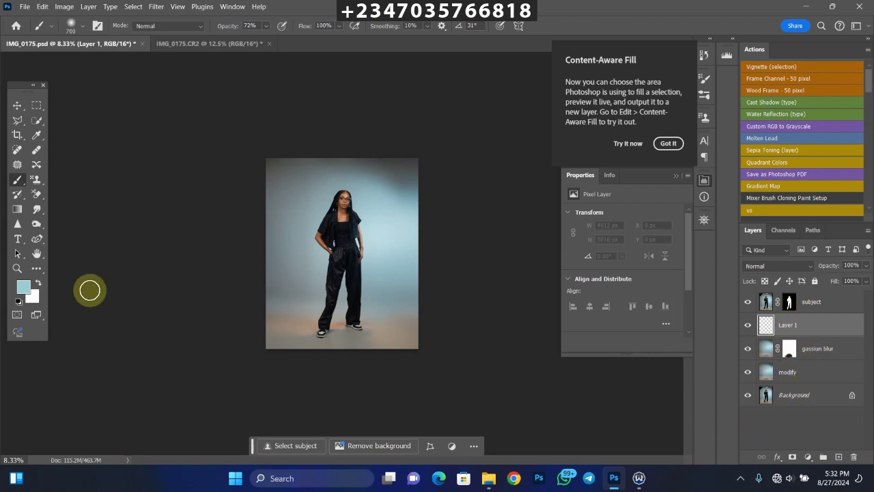
pyautogui.click(22, 287)
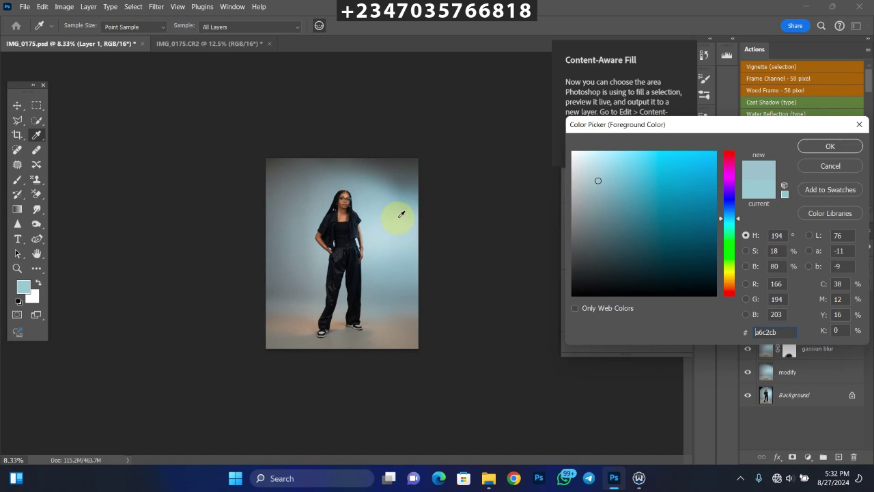
pyautogui.click(397, 217)
pyautogui.press('Return')
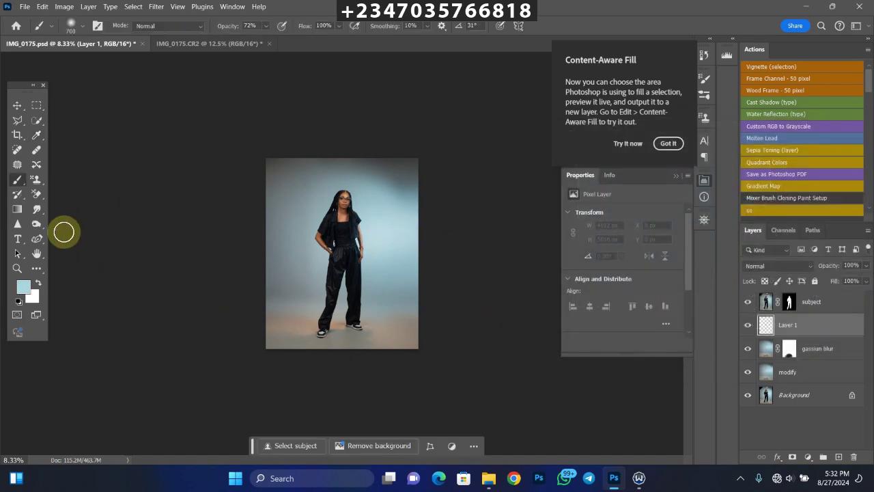
# Draw a linear light-blue-to-transparent gradient vertically from above the canvas down to the woman's shoes
pyautogui.click(17, 208)
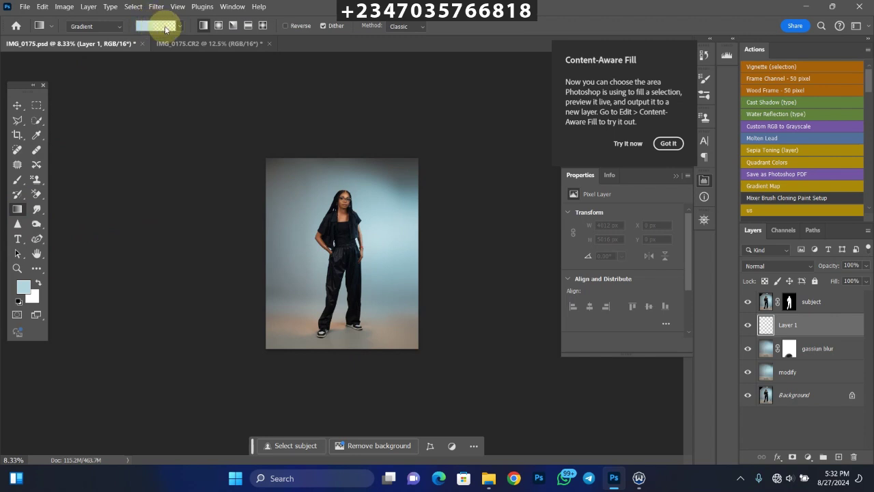
pyautogui.hotkey('ctrl', '-')
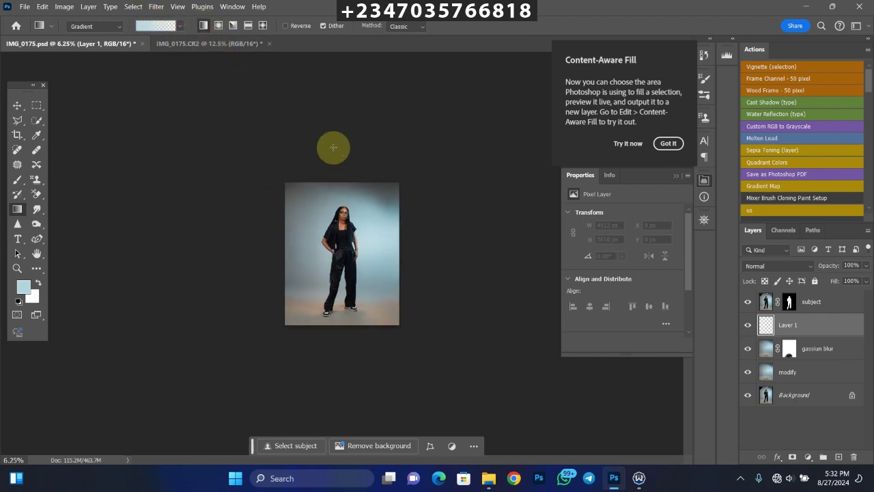
pyautogui.moveTo(330, 230); pyautogui.dragTo(329, 305)
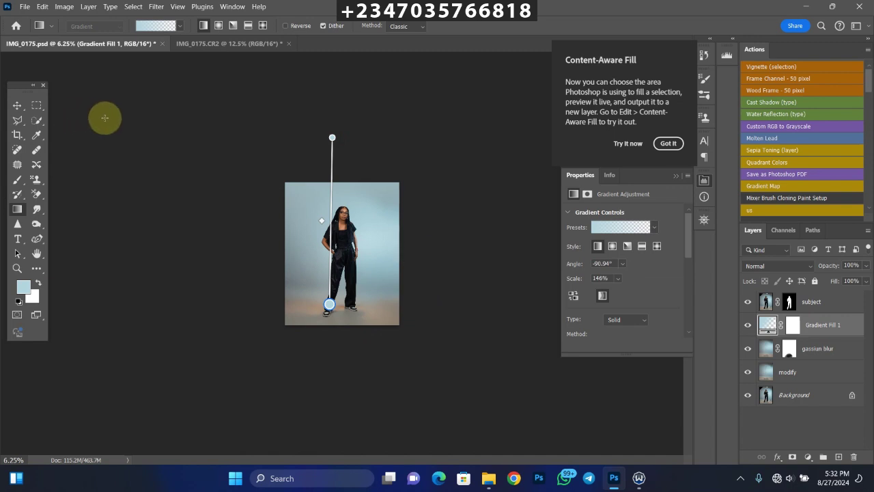
pyautogui.click(18, 107)
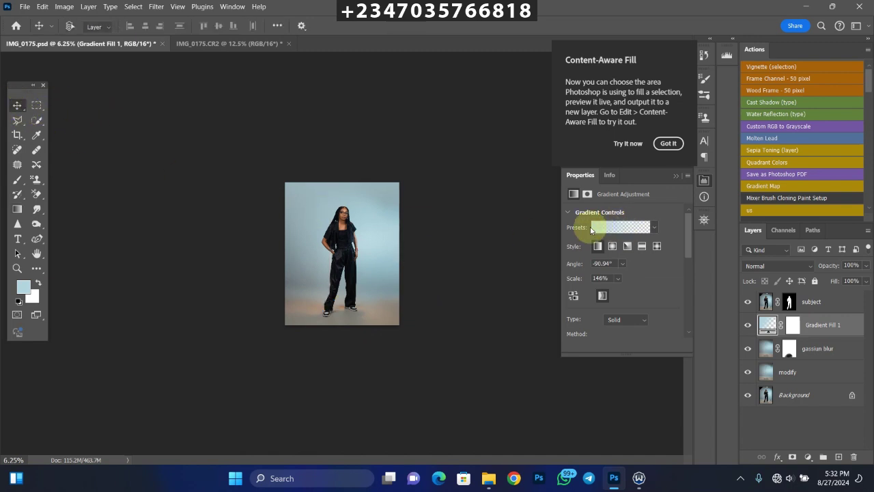
# Lower the gradient fill layer's opacity to 68%
pyautogui.hotkey('ctrl', '+')
pyautogui.hotkey('ctrl', '+')
pyautogui.hotkey('ctrl', '-')
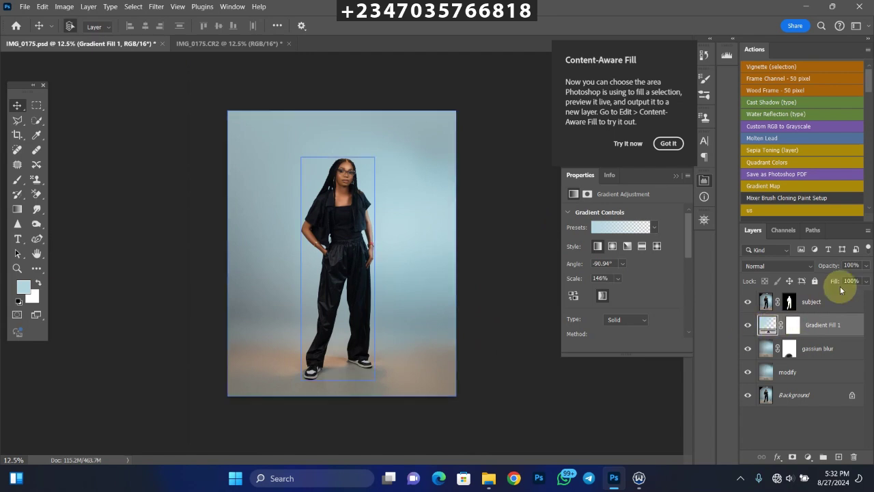
pyautogui.click(772, 301)
pyautogui.click(865, 270)
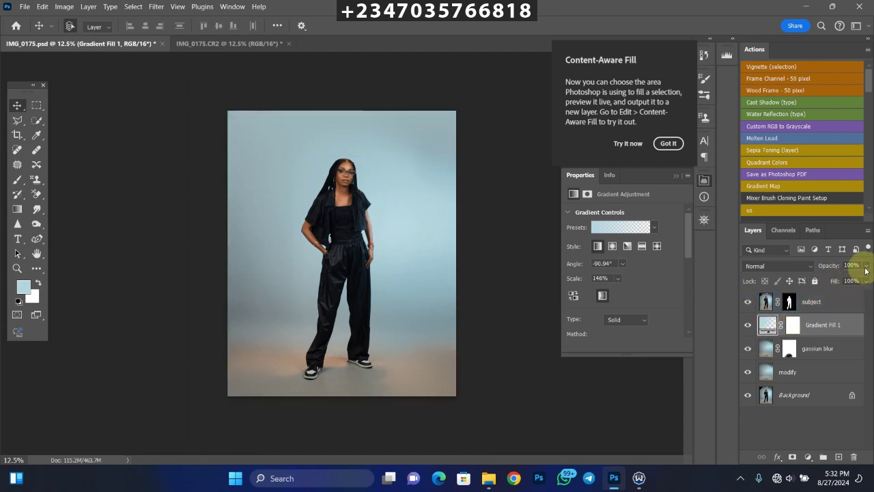
pyautogui.moveTo(848, 279); pyautogui.dragTo(852, 282)
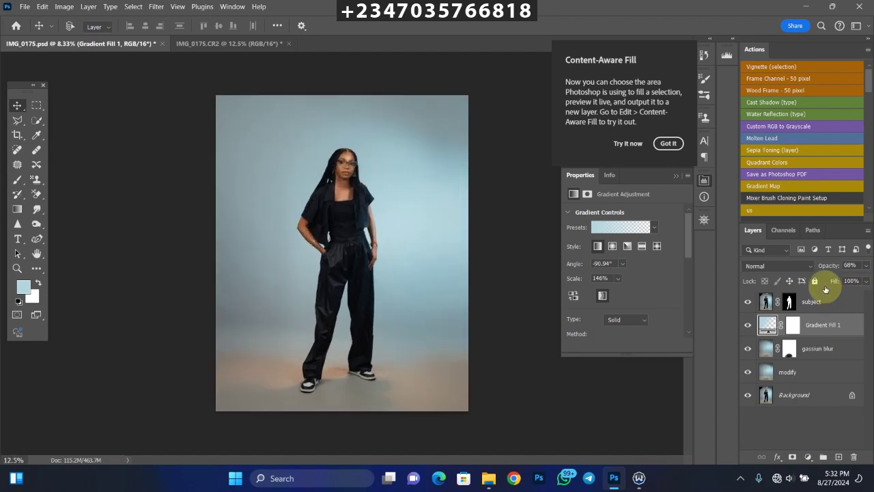
pyautogui.hotkey('ctrl', '-')
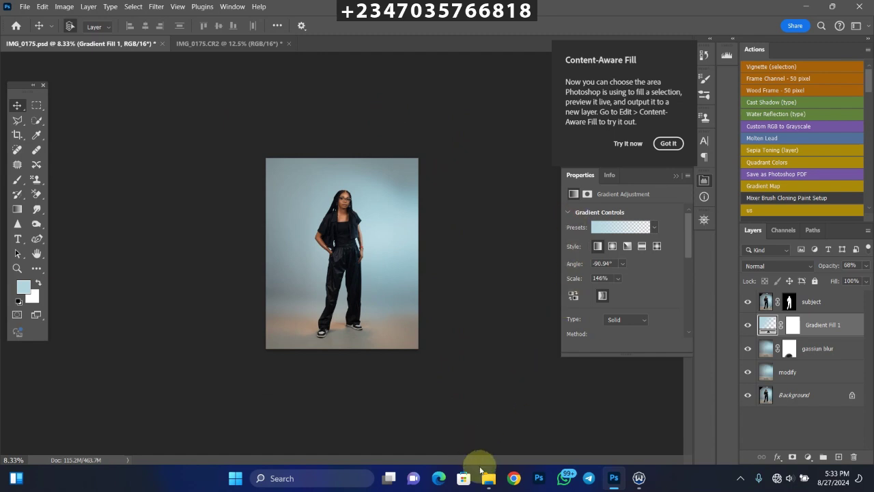
# Place the black "Line _ dot by MuirMcNeil" image from Downloads behind the woman, aligned with the canvas's upper edge
pyautogui.click(486, 478)
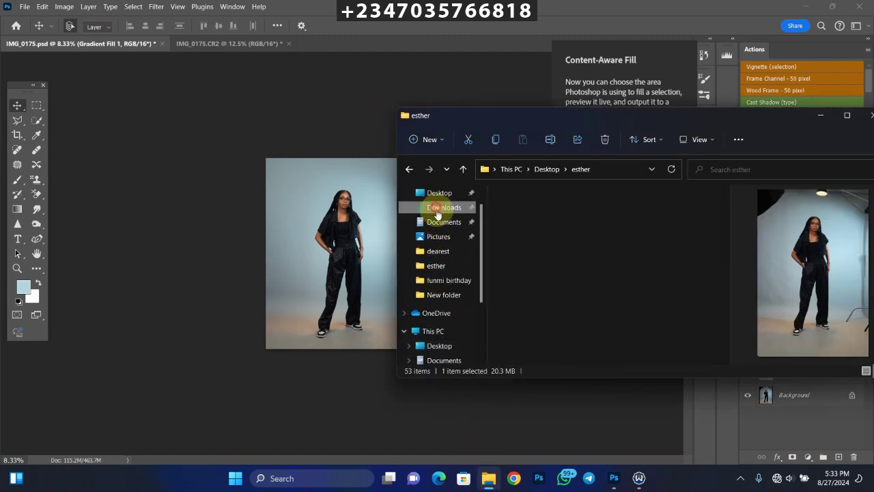
pyautogui.click(437, 207)
pyautogui.moveTo(728, 204); pyautogui.dragTo(726, 247)
pyautogui.click(675, 313)
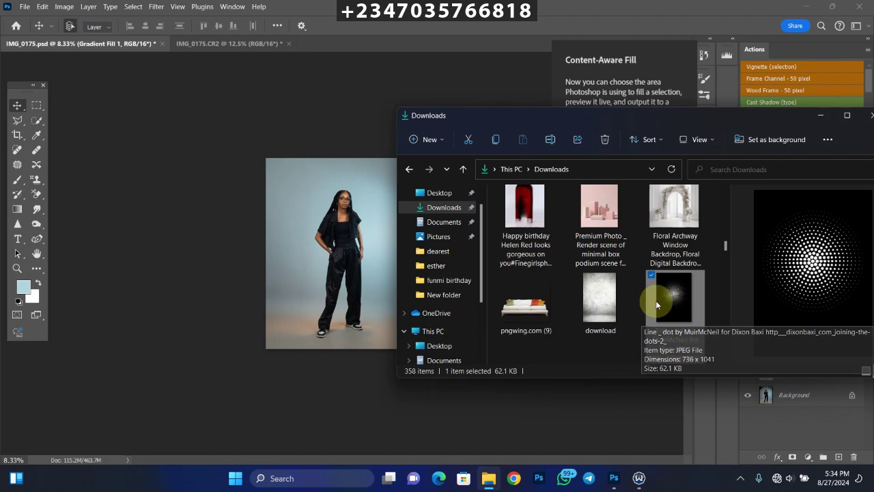
pyautogui.moveTo(676, 312); pyautogui.dragTo(332, 245)
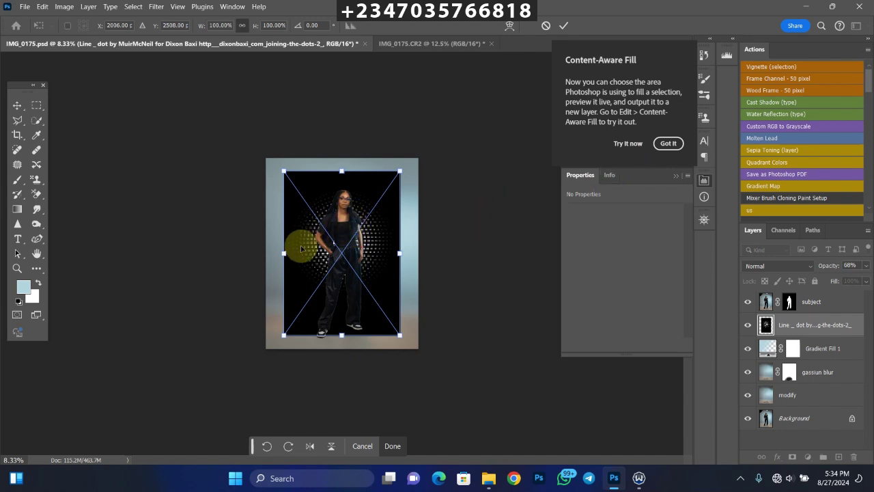
pyautogui.moveTo(341, 259); pyautogui.dragTo(344, 242)
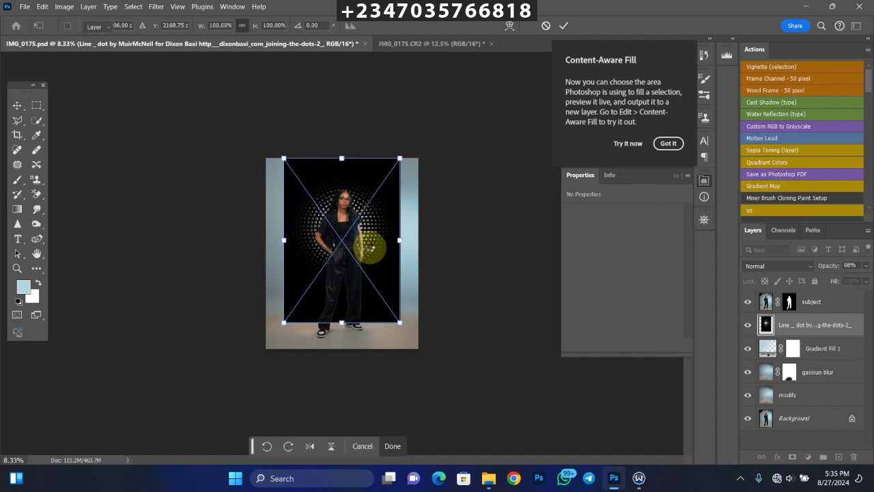
pyautogui.press('Return')
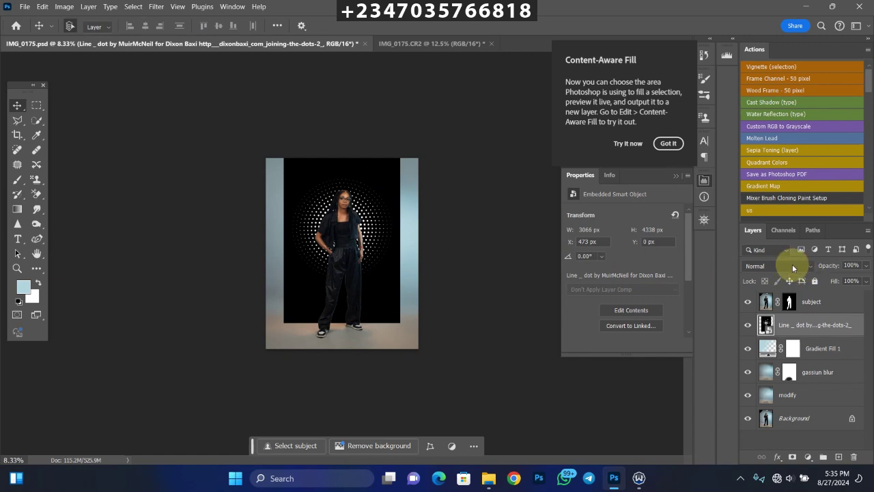
# Set the dot pattern layer's blend mode to Screen
pyautogui.click(770, 266)
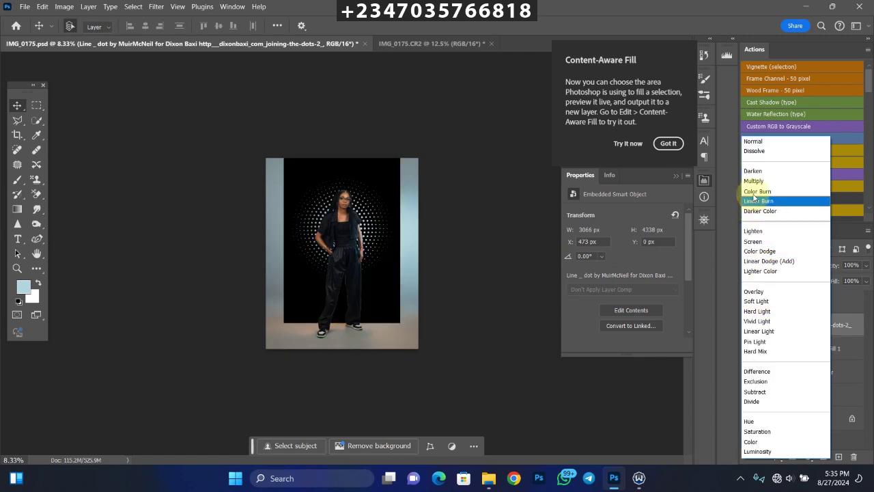
pyautogui.click(752, 243)
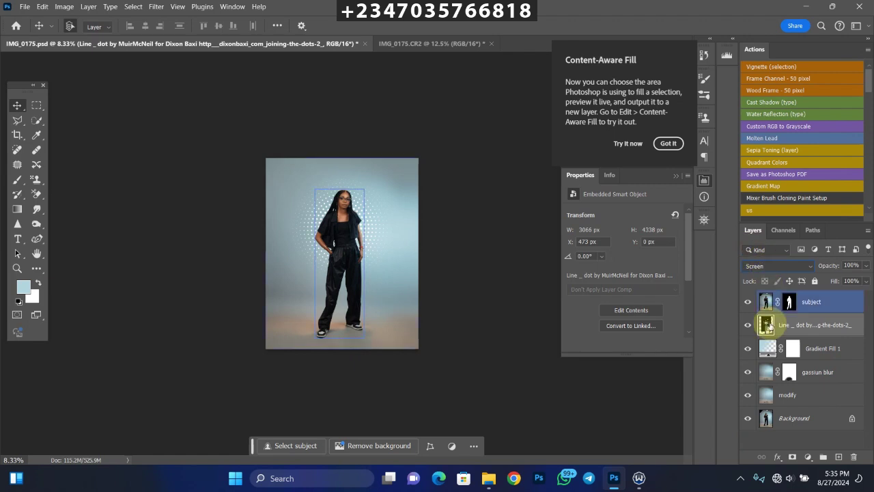
pyautogui.click(753, 298)
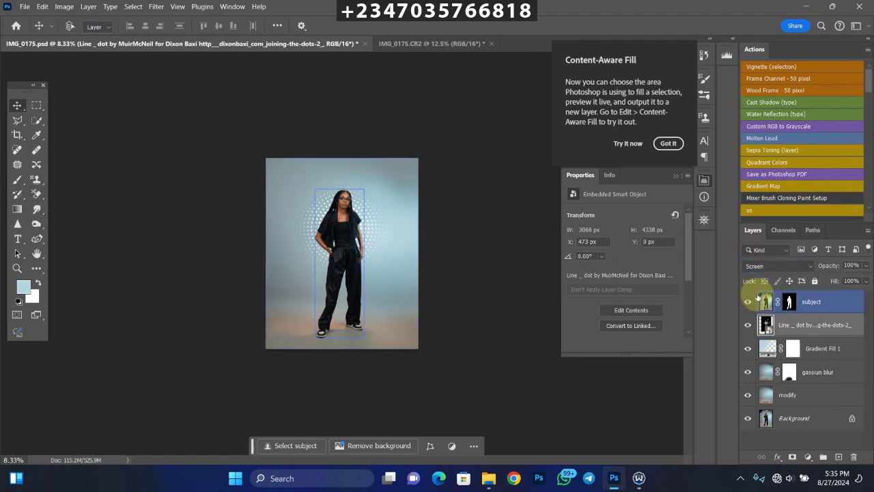
pyautogui.hotkey('ctrl', '+')
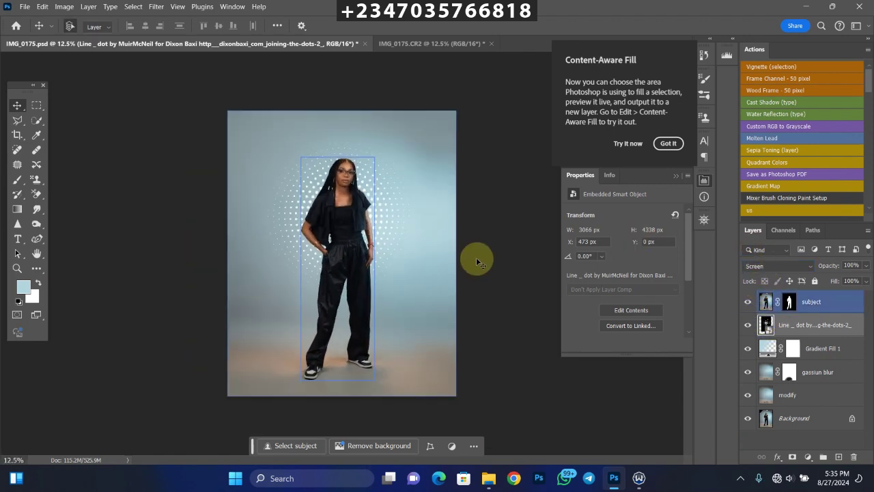
# Apply a Gaussian Blur with a radius of 9.6 pixels to the dot pattern layer
pyautogui.click(833, 327)
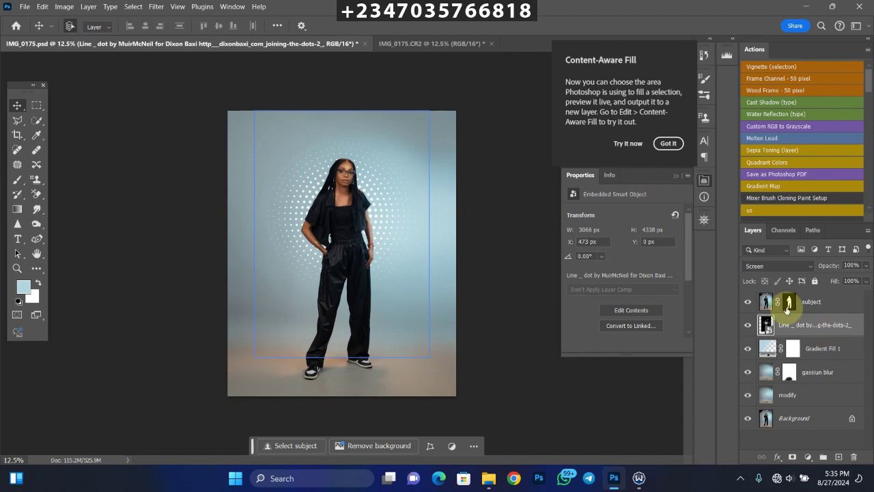
pyautogui.click(156, 7)
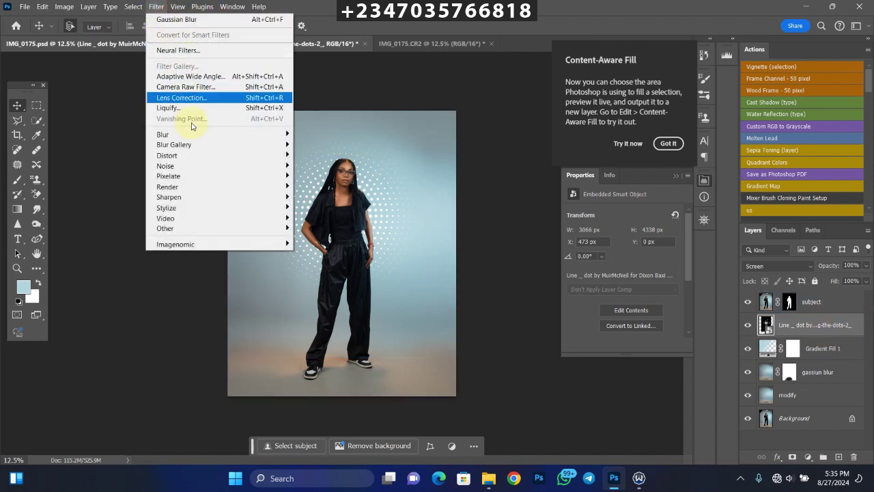
pyautogui.click(315, 177)
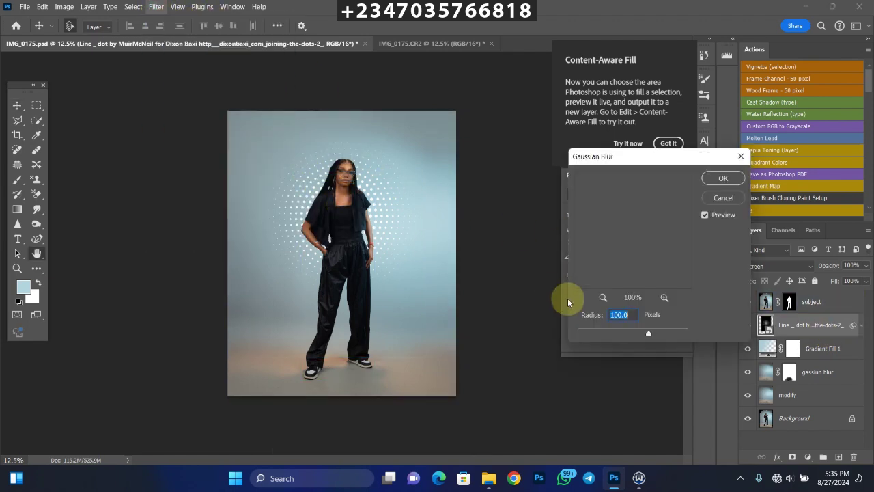
pyautogui.moveTo(609, 333); pyautogui.dragTo(615, 333)
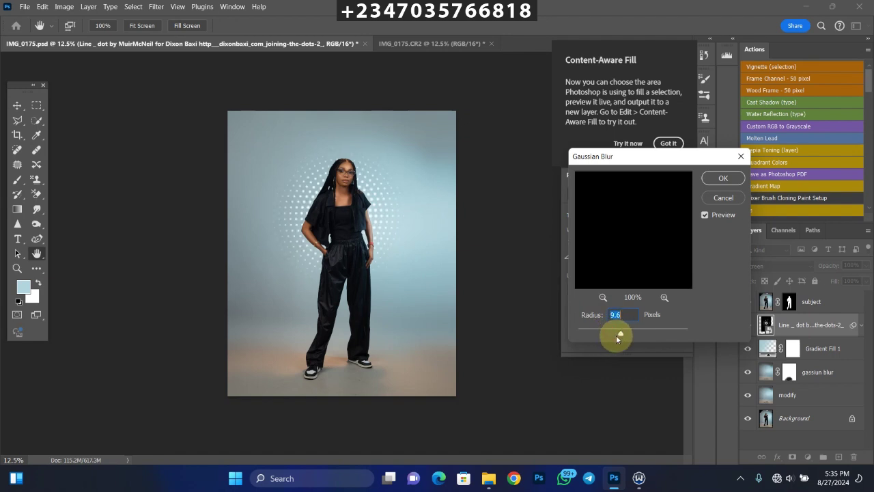
pyautogui.press('Return')
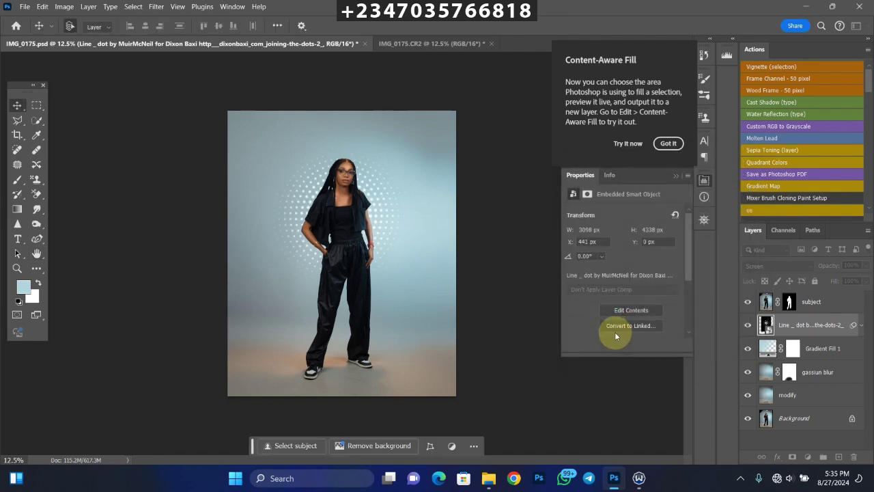
# Examine the blurred dot pattern around the woman's upper body both close up and in the full composition
pyautogui.hotkey('ctrl', '+')
pyautogui.hotkey('ctrl', '-')
pyautogui.hotkey('ctrl', '-')
pyautogui.hotkey('ctrl', '-')
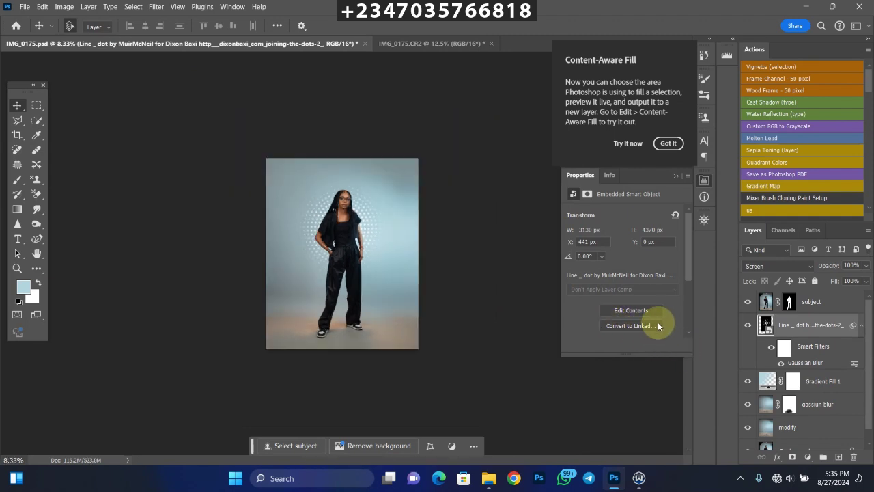
pyautogui.hotkey('ctrl', '+')
pyautogui.hotkey('ctrl', '+')
pyautogui.hotkey('ctrl', '-')
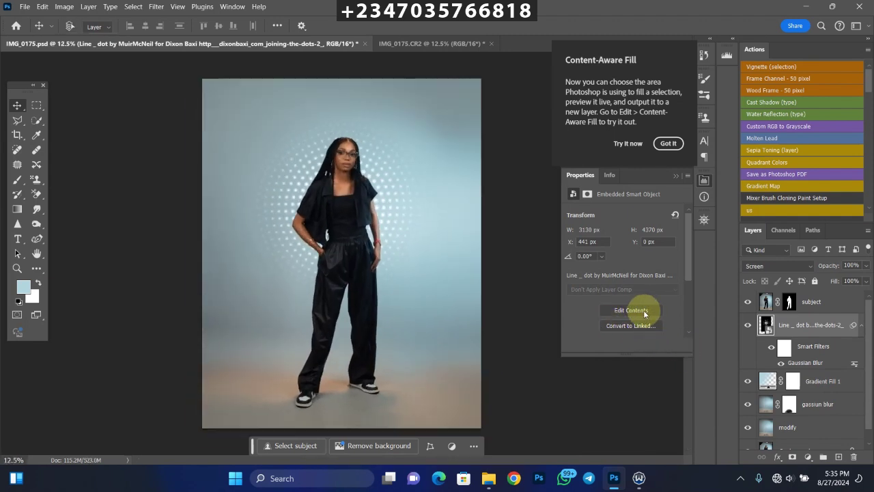
pyautogui.hotkey('ctrl', '+')
pyautogui.hotkey('ctrl', '-')
pyautogui.hotkey('ctrl', '+')
pyautogui.hotkey('ctrl', '+')
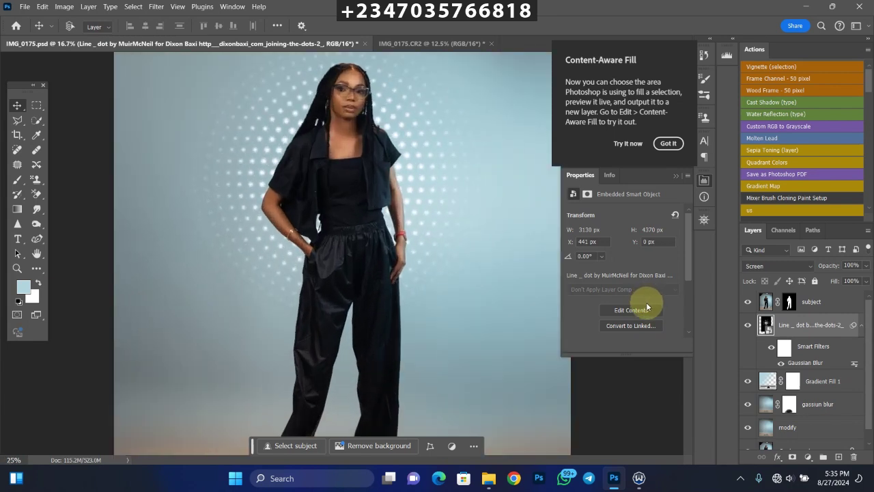
pyautogui.hotkey('ctrl', '-')
pyautogui.hotkey('ctrl', '-')
pyautogui.hotkey('ctrl', '-')
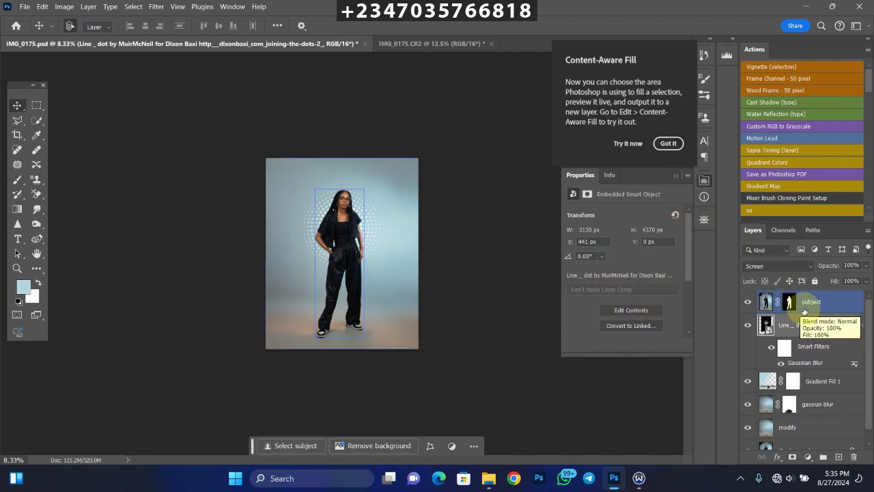
# Add a Color Lookup adjustment layer directly above the "subject" layer
pyautogui.click(807, 305)
pyautogui.click(807, 456)
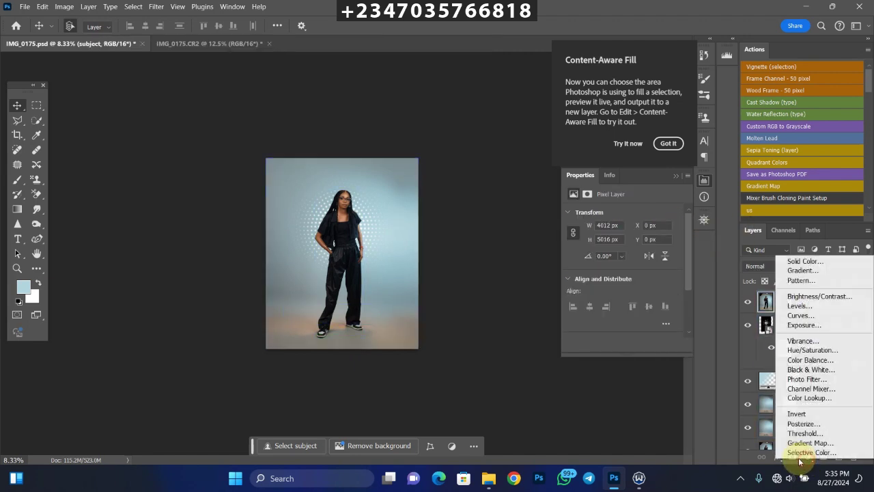
pyautogui.click(808, 397)
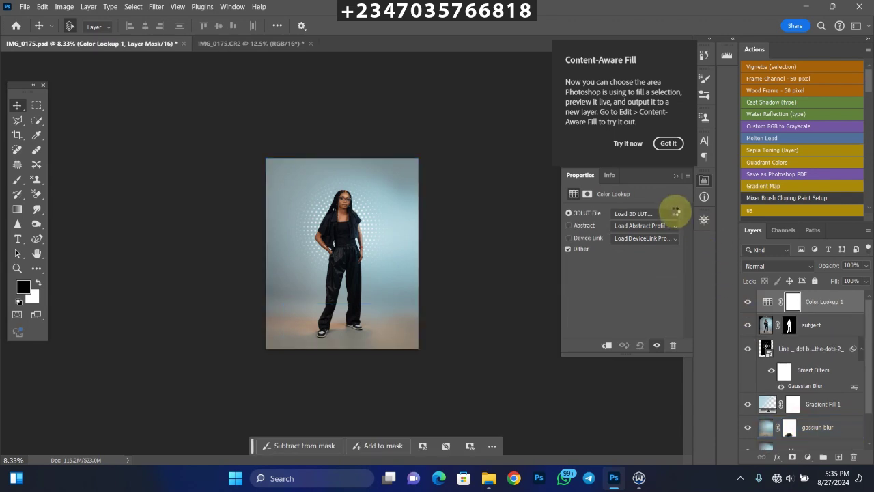
# Start loading a 3D LUT file and browse to Program Files > Adobe > Adobe Photoshop 2020 > Presets > 3DLUTs on the C: drive
pyautogui.click(674, 214)
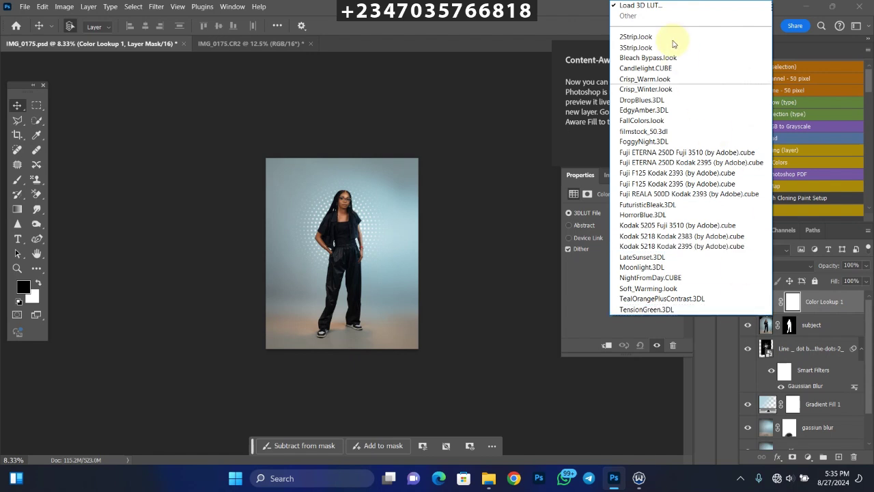
pyautogui.click(642, 5)
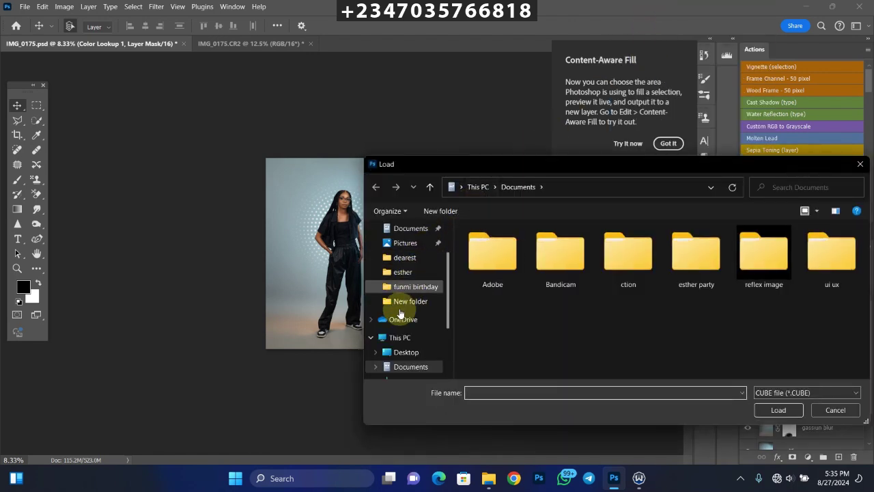
pyautogui.click(392, 351)
pyautogui.click(392, 337)
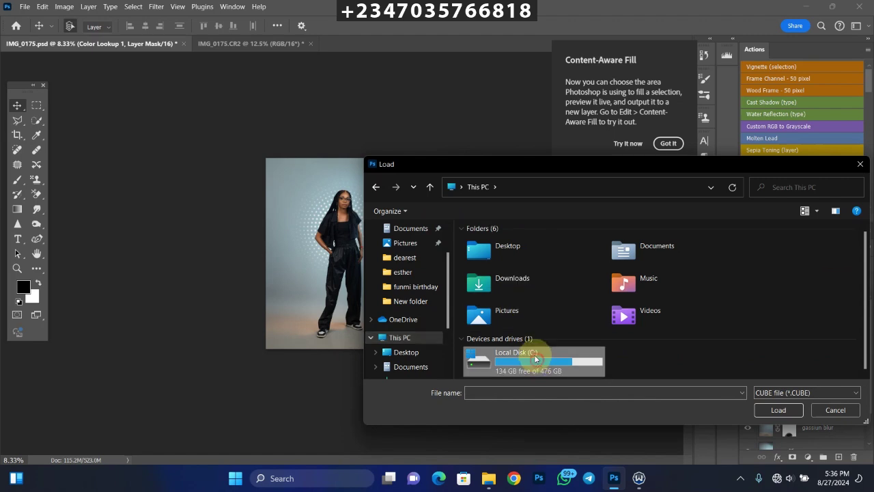
pyautogui.doubleClick(534, 354)
pyautogui.doubleClick(497, 283)
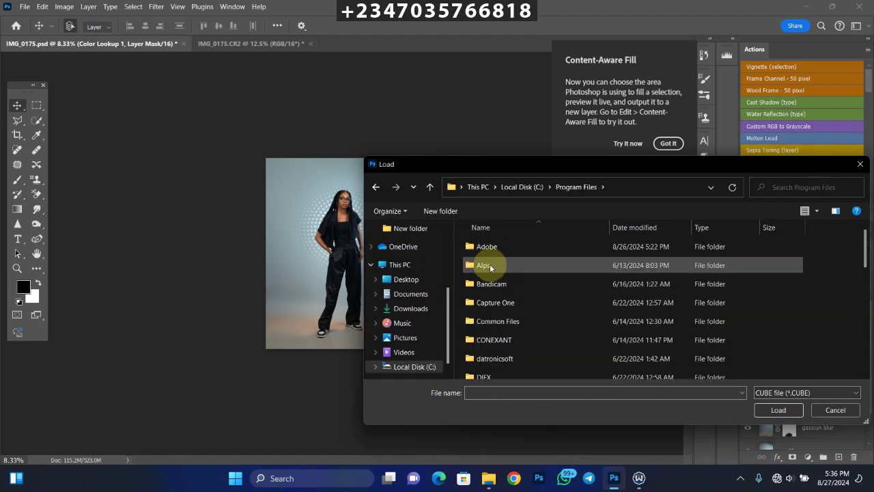
pyautogui.doubleClick(490, 249)
pyautogui.doubleClick(499, 283)
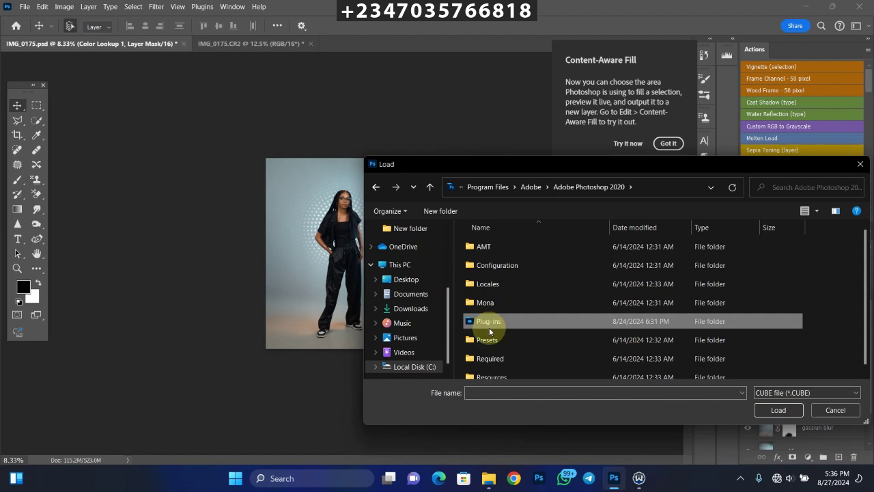
pyautogui.doubleClick(488, 337)
pyautogui.doubleClick(492, 265)
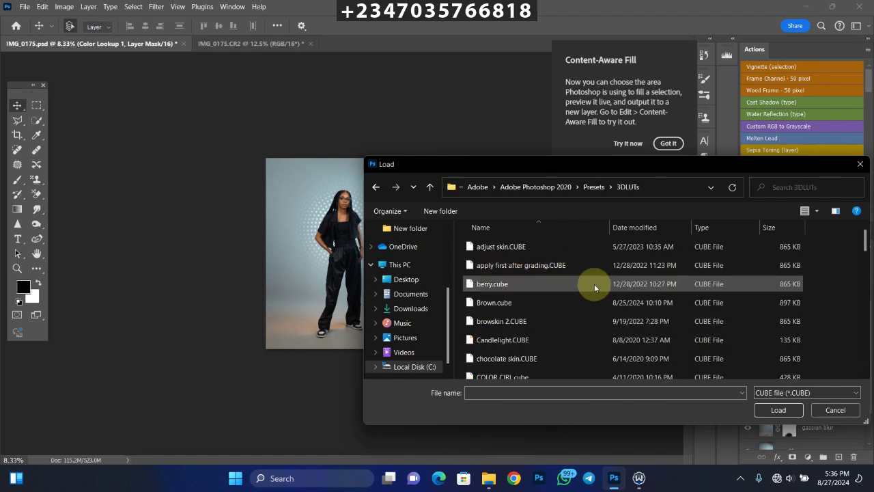
# Load "esther like .CUBE" as the 3D LUT of the Color Lookup layer
pyautogui.click(578, 306)
pyautogui.press('e')
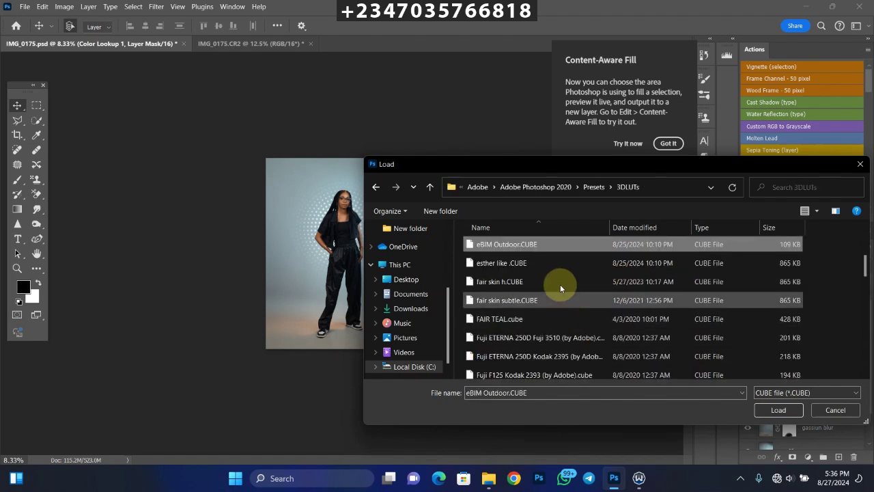
pyautogui.click(536, 261)
pyautogui.click(777, 409)
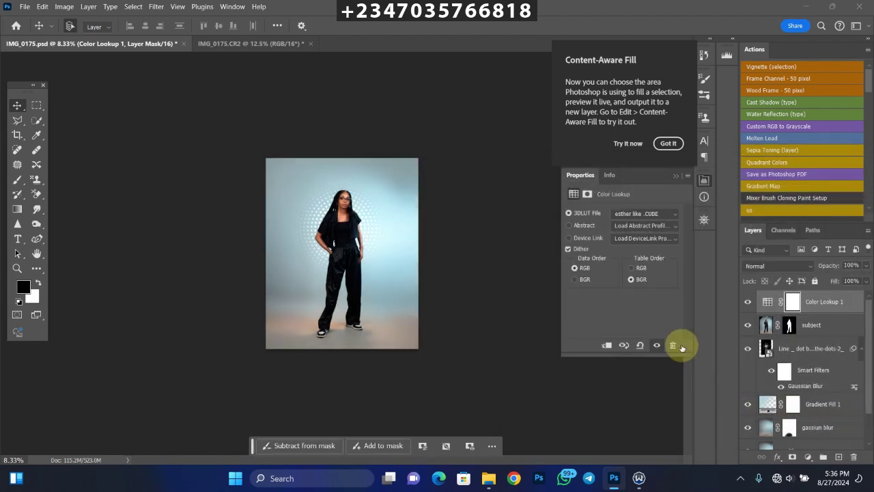
# Reduce the Color Lookup layer's opacity to about 60% to soften the colour grade
pyautogui.hotkey('ctrl', '+')
pyautogui.hotkey('ctrl', '+')
pyautogui.hotkey('ctrl', '-')
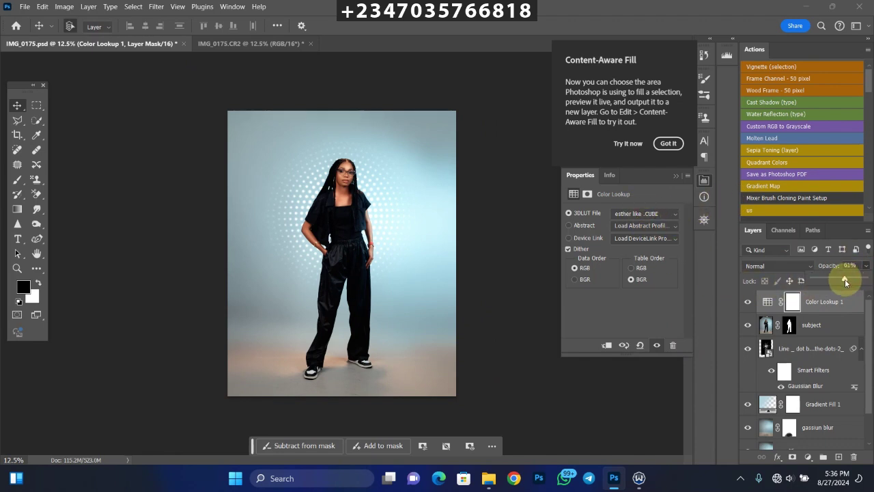
pyautogui.moveTo(845, 282); pyautogui.dragTo(842, 286)
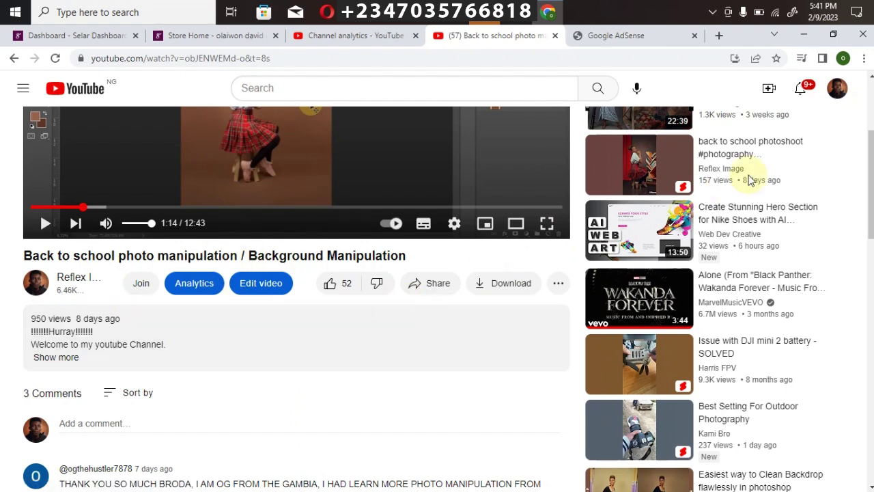
# Switch to YouTube in the browser and read the full description and links of the "Back to school photo manipulation" video
pyautogui.scroll(1, 868, 198)
pyautogui.scroll(-2, 869, 197)
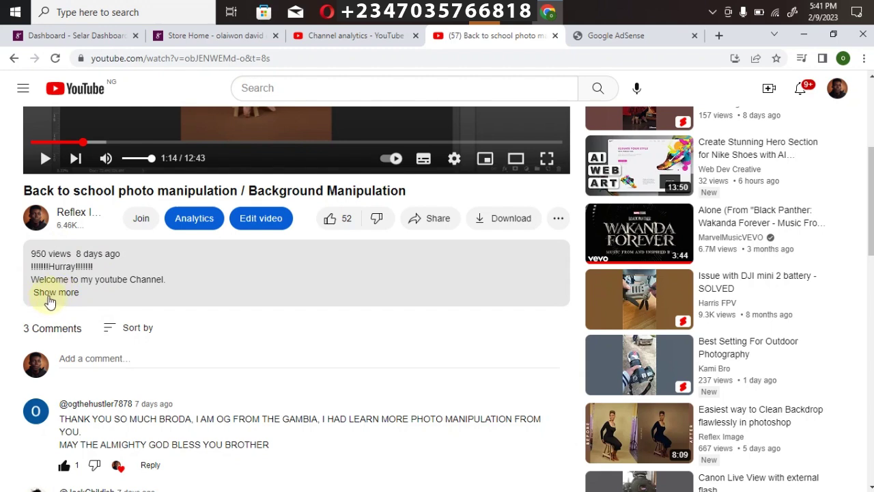
pyautogui.click(56, 291)
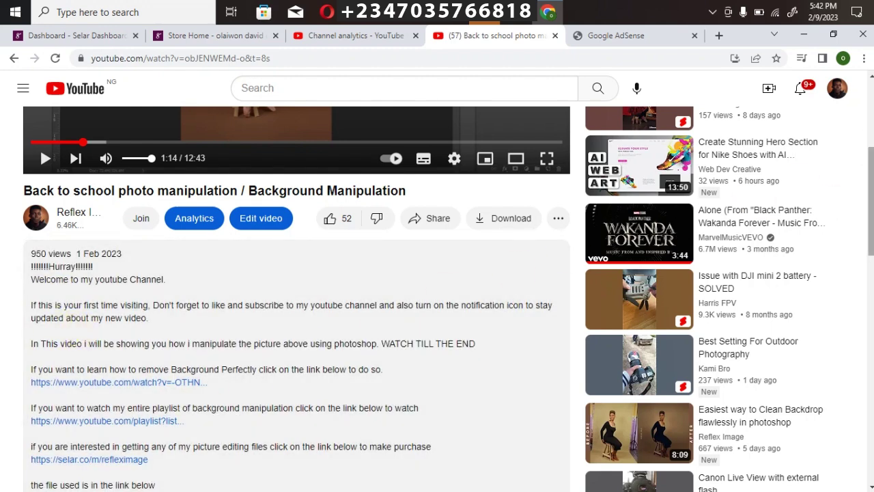
pyautogui.scroll(-3, 456, 319)
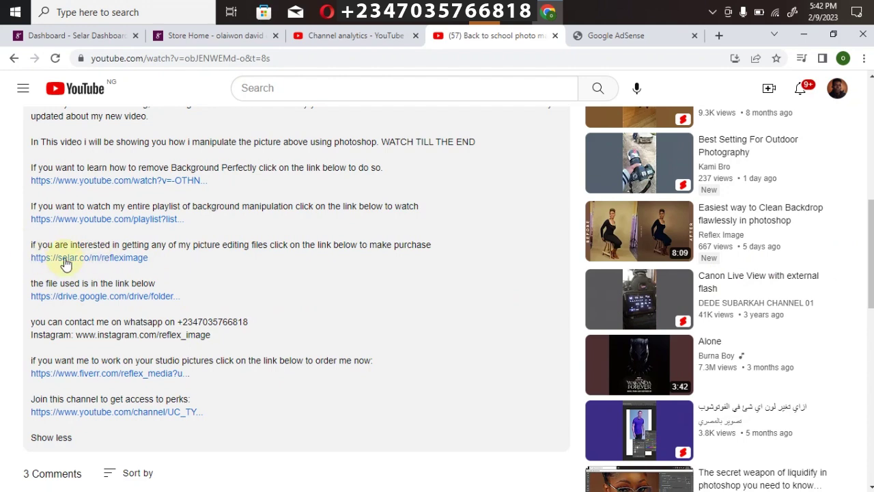
# Switch to the Selar store page and look through its featured products and full list of editing files
pyautogui.click(185, 35)
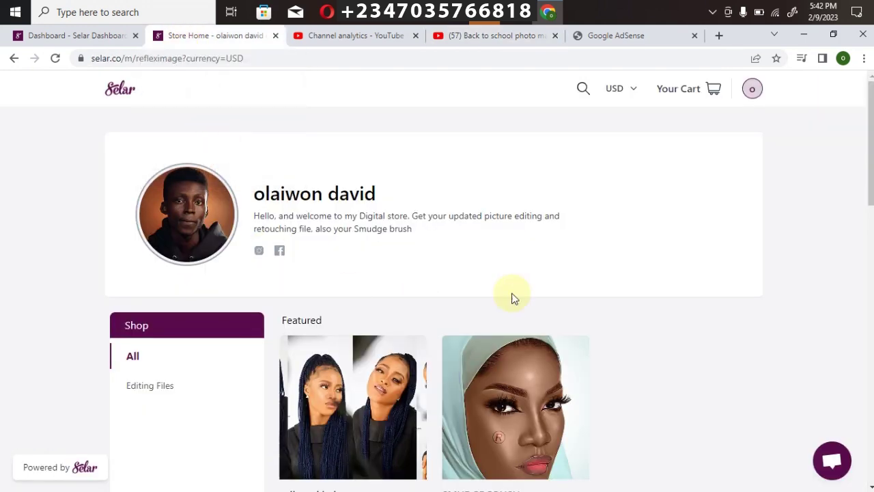
pyautogui.moveTo(869, 166); pyautogui.dragTo(869, 219)
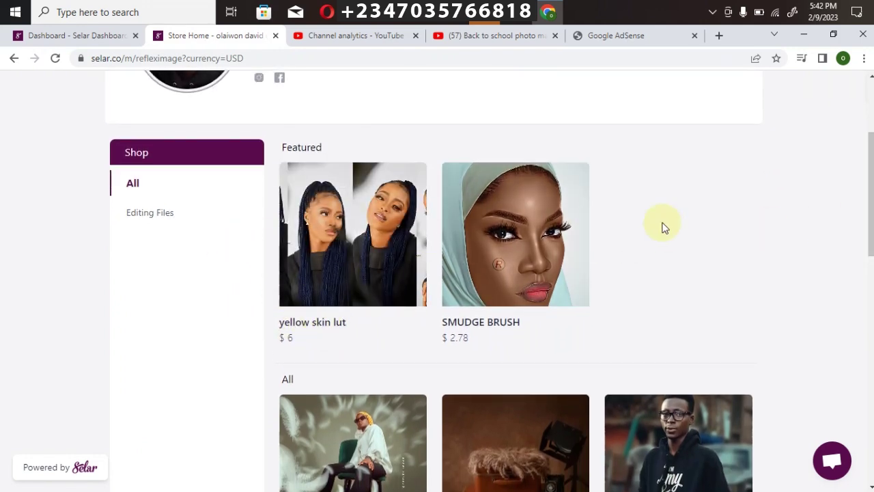
pyautogui.scroll(-3, 519, 280)
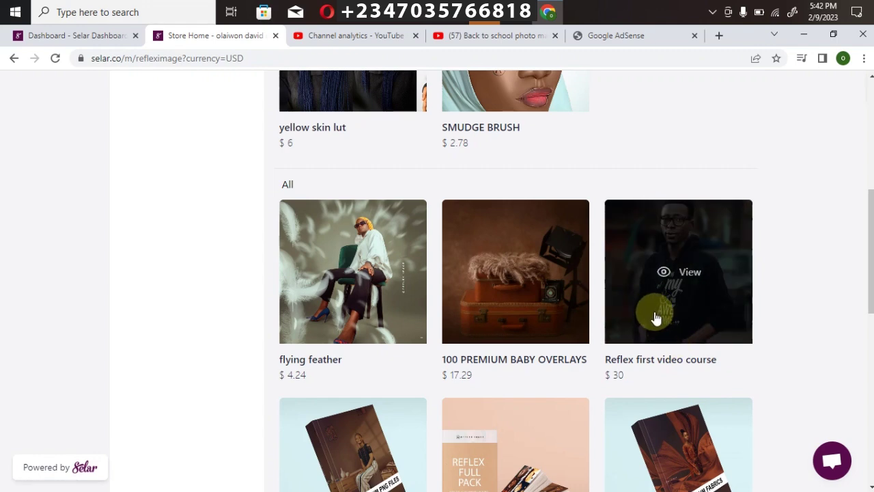
pyautogui.moveTo(870, 260); pyautogui.dragTo(870, 323)
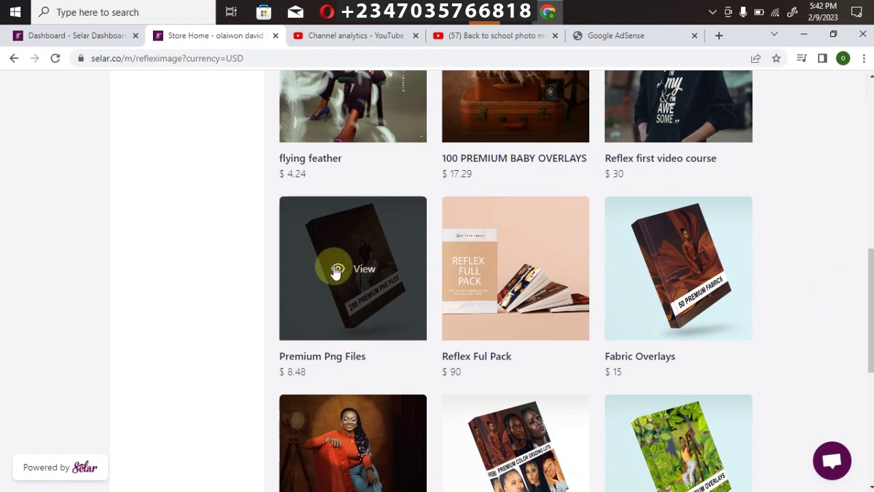